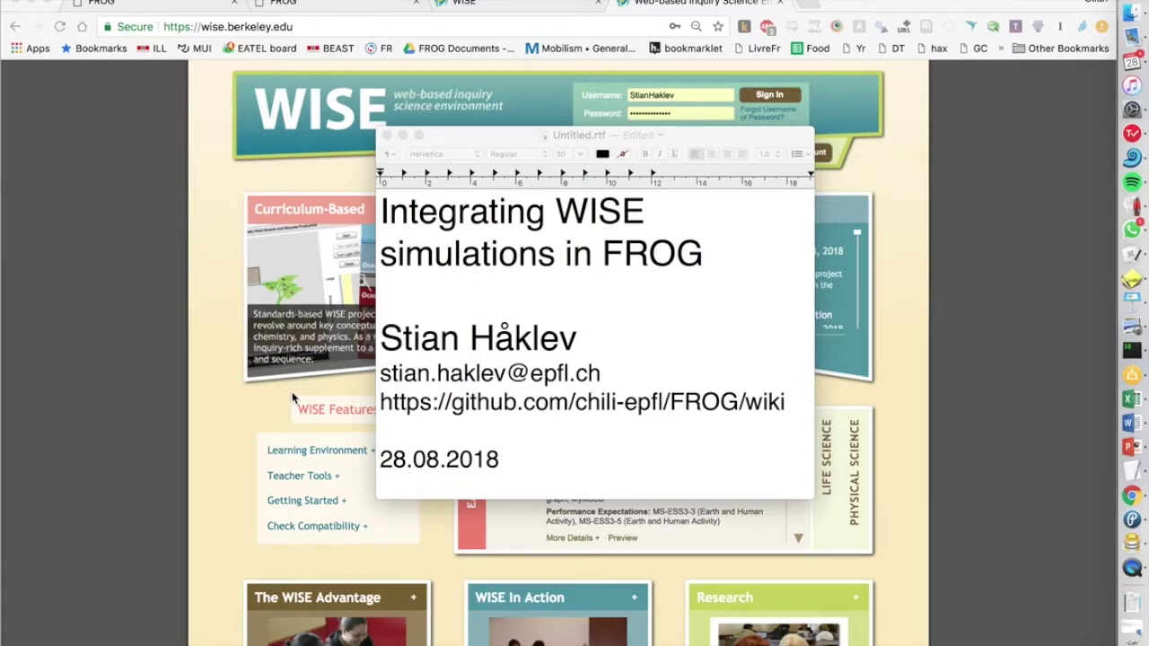
# Switch to the WISE Thermodynamics Challenge page and bring the Run Your Experiment simulation into view
pyautogui.click(220, 419)
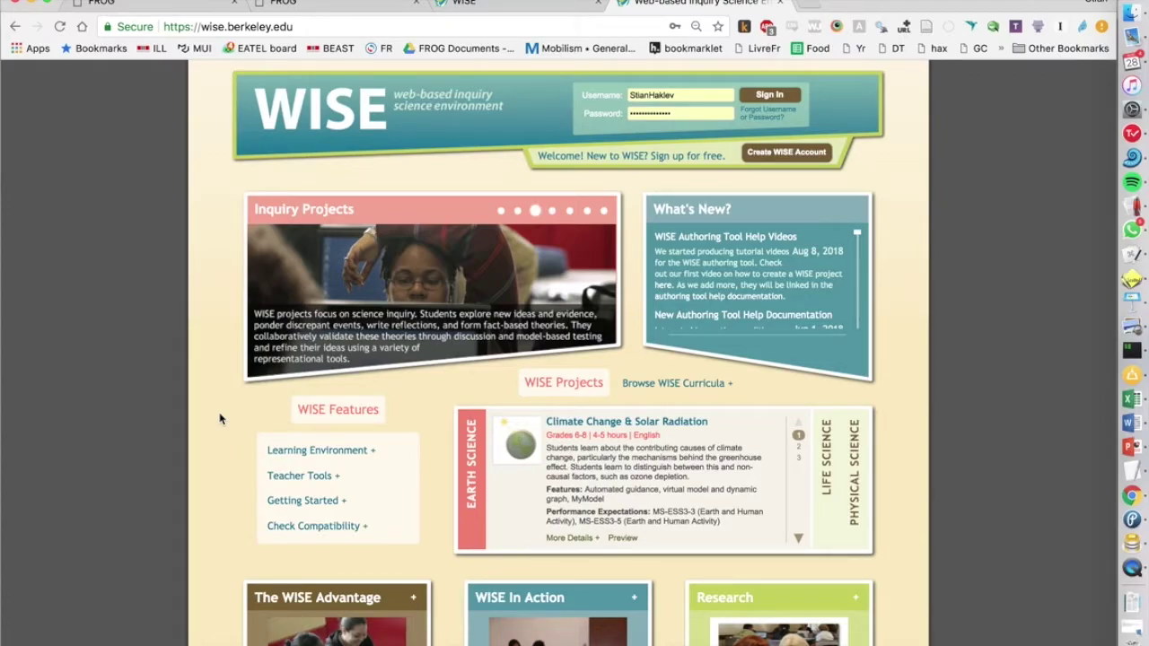
pyautogui.click(543, 13)
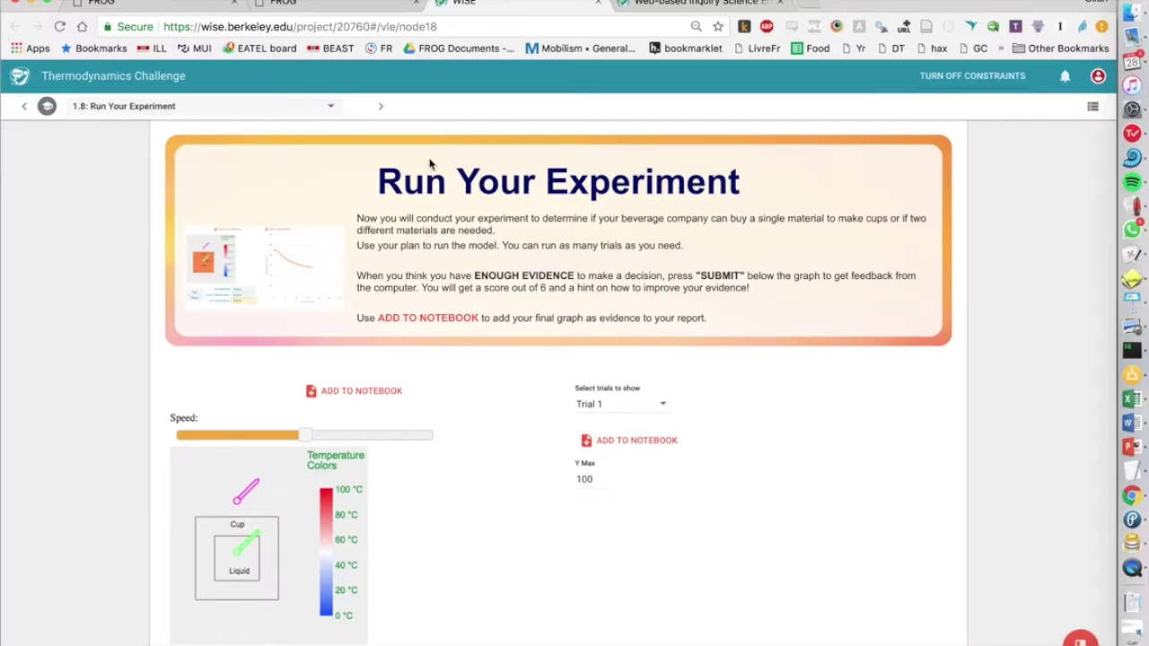
pyautogui.scroll(-2, 458, 332)
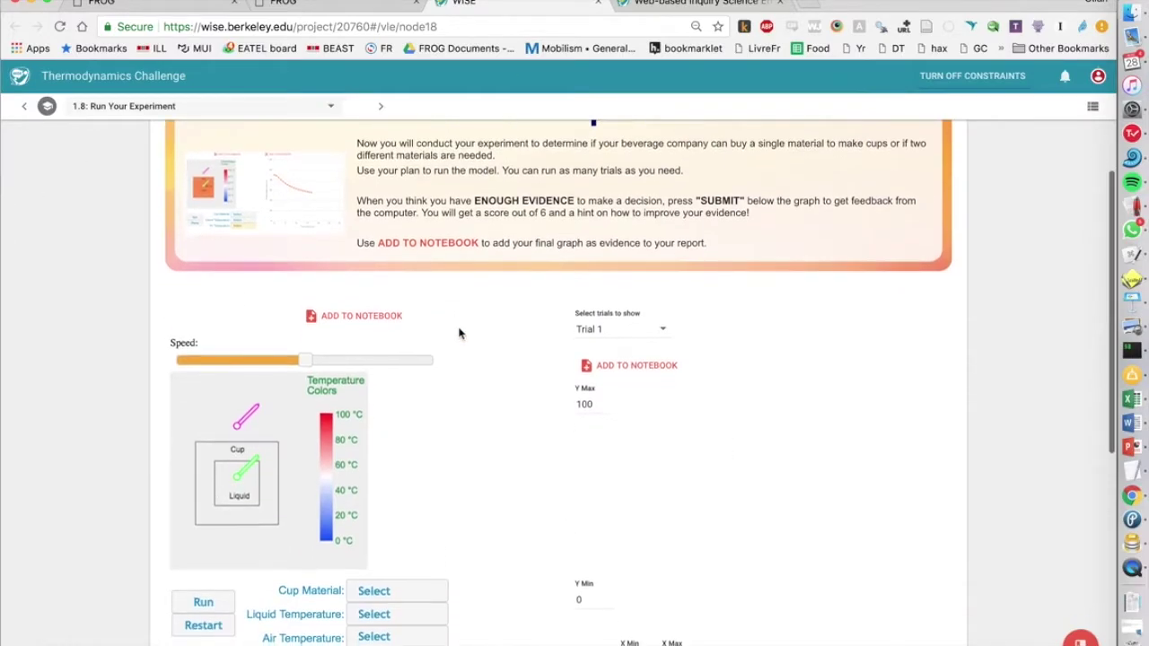
pyautogui.scroll(-1, 452, 324)
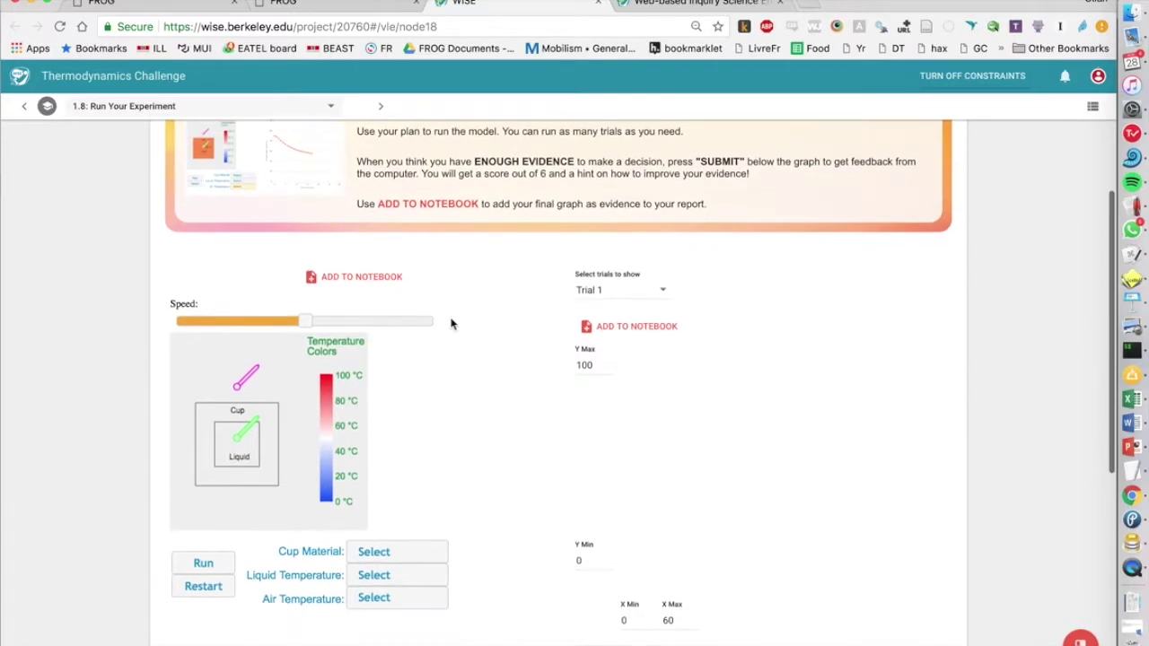
pyautogui.scroll(-1, 448, 404)
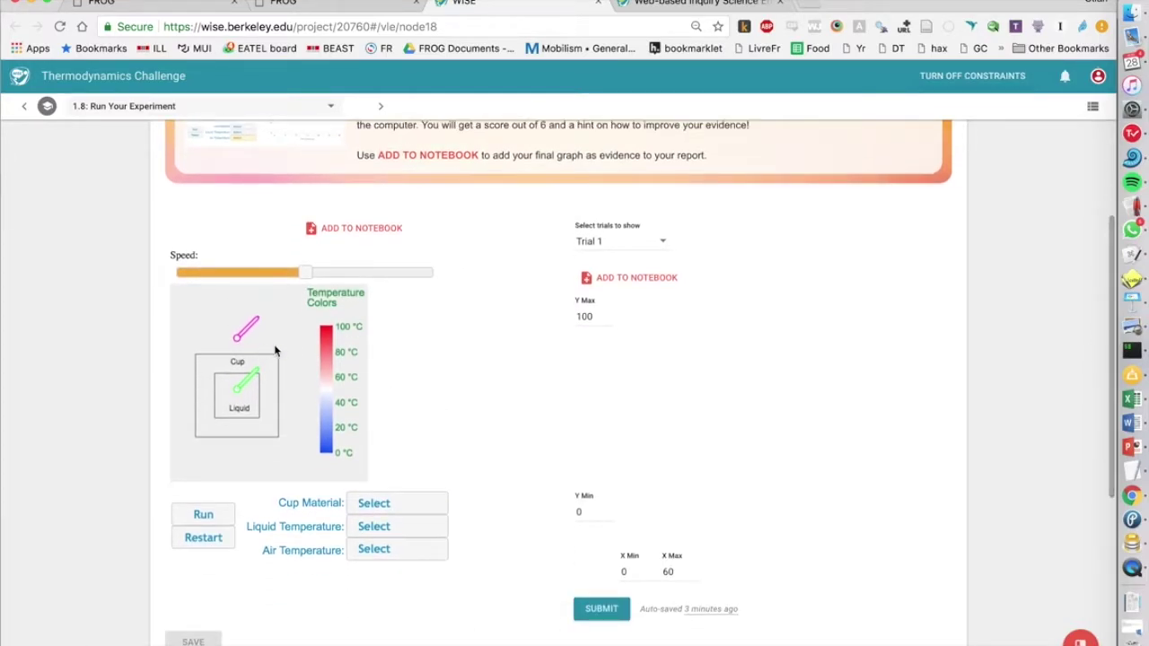
# Run a cup trial with Aluminum material, Hot (90 °C) liquid and Cold (5 °C) air, pausing it partway through
pyautogui.click(373, 504)
pyautogui.click(392, 542)
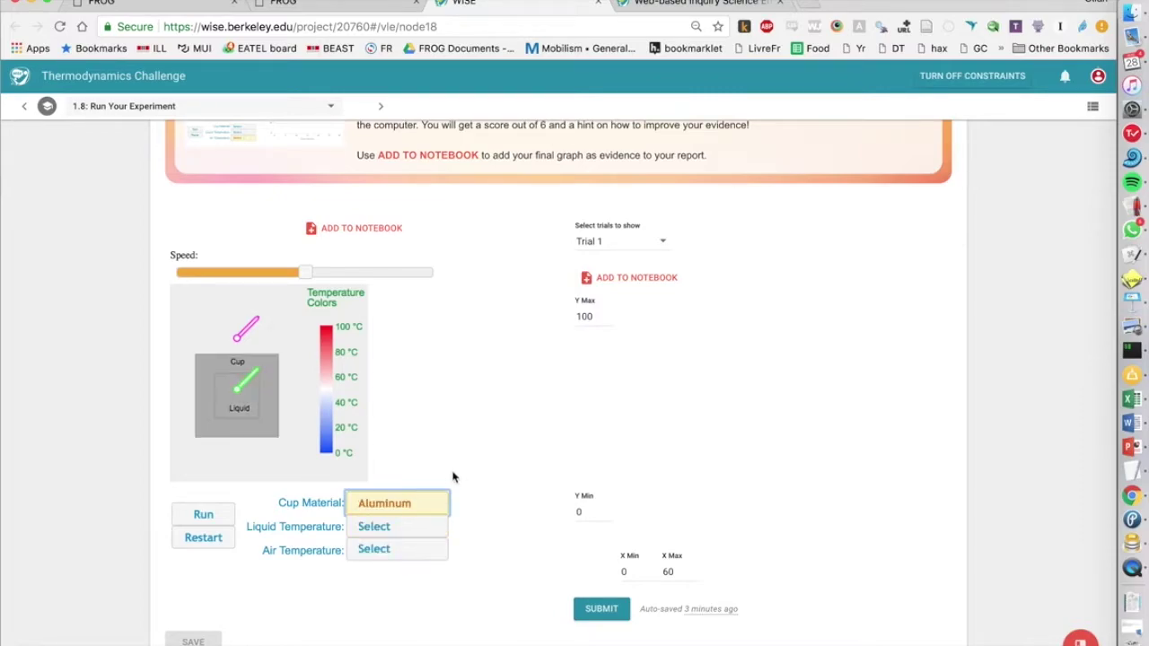
pyautogui.click(373, 528)
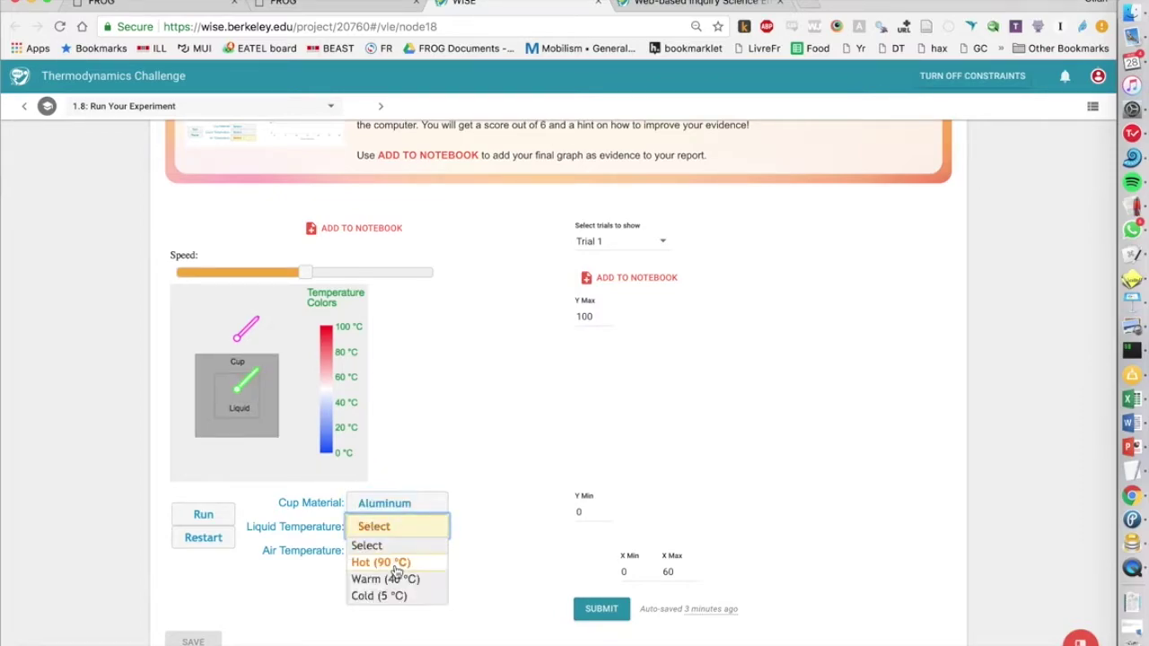
pyautogui.click(380, 563)
pyautogui.click(419, 549)
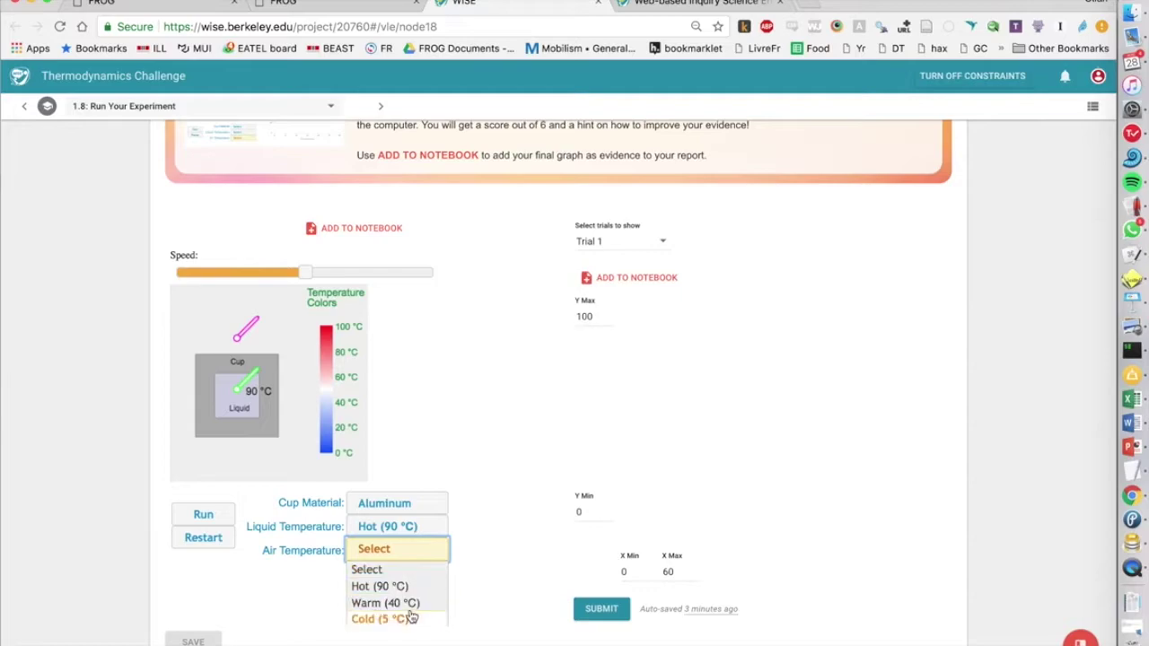
pyautogui.click(409, 618)
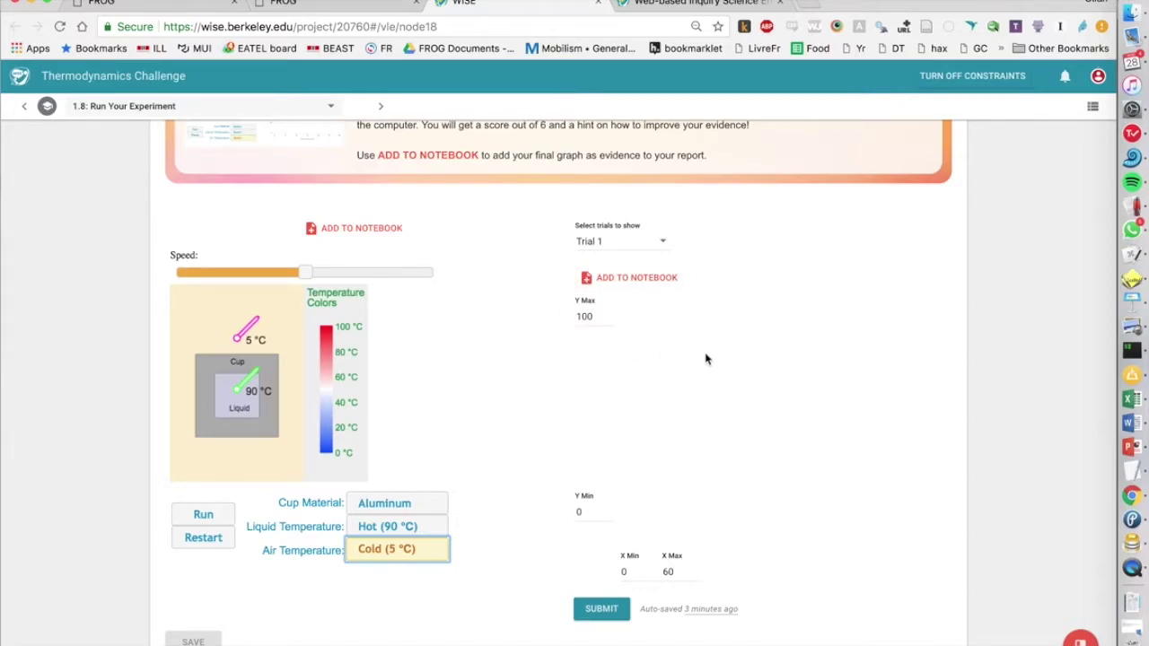
pyautogui.click(185, 519)
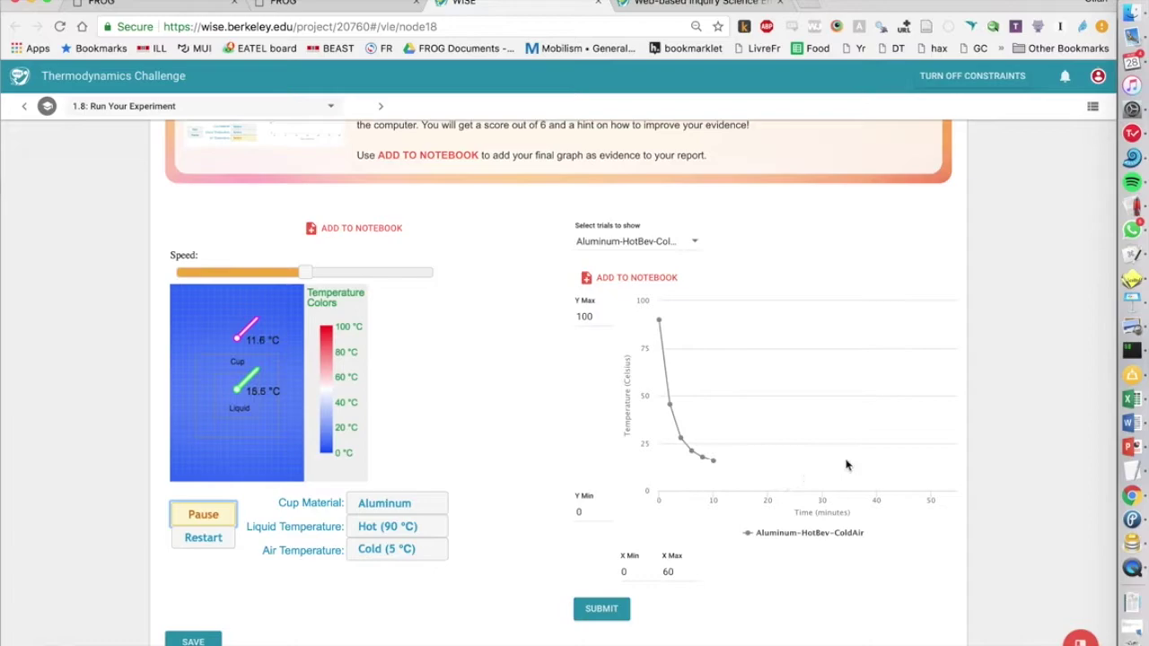
pyautogui.click(200, 527)
# Run a second trial with the liquid temperature set to Warm (40 °C), pausing it partway through
pyautogui.click(388, 528)
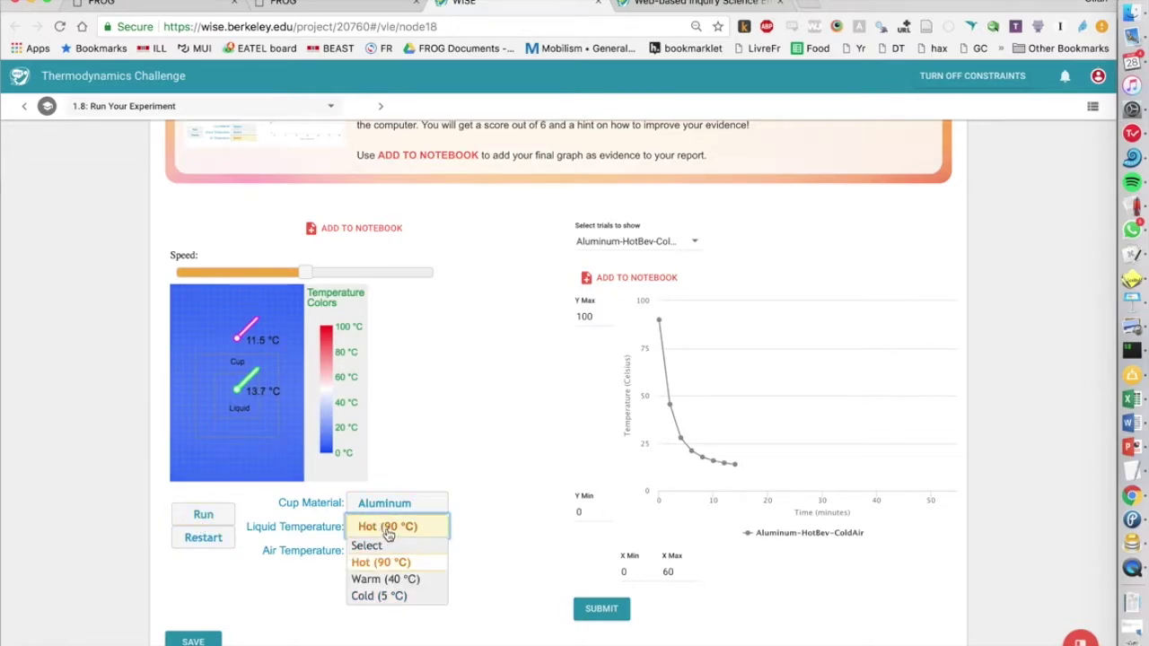
pyautogui.click(401, 580)
pyautogui.click(205, 516)
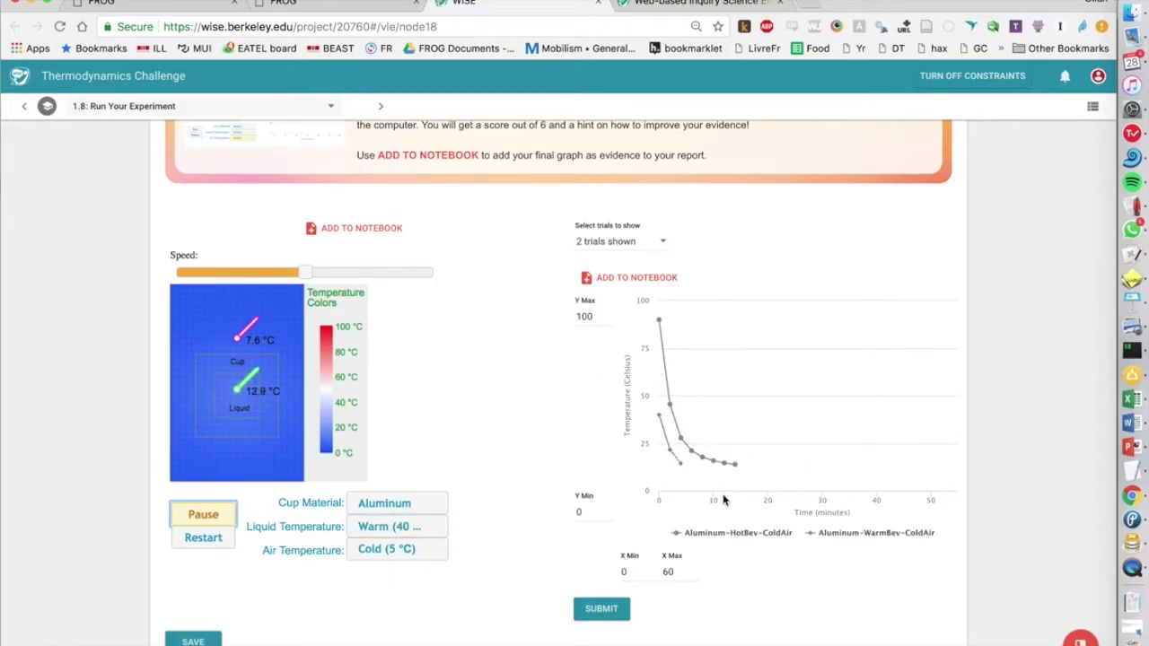
pyautogui.click(206, 521)
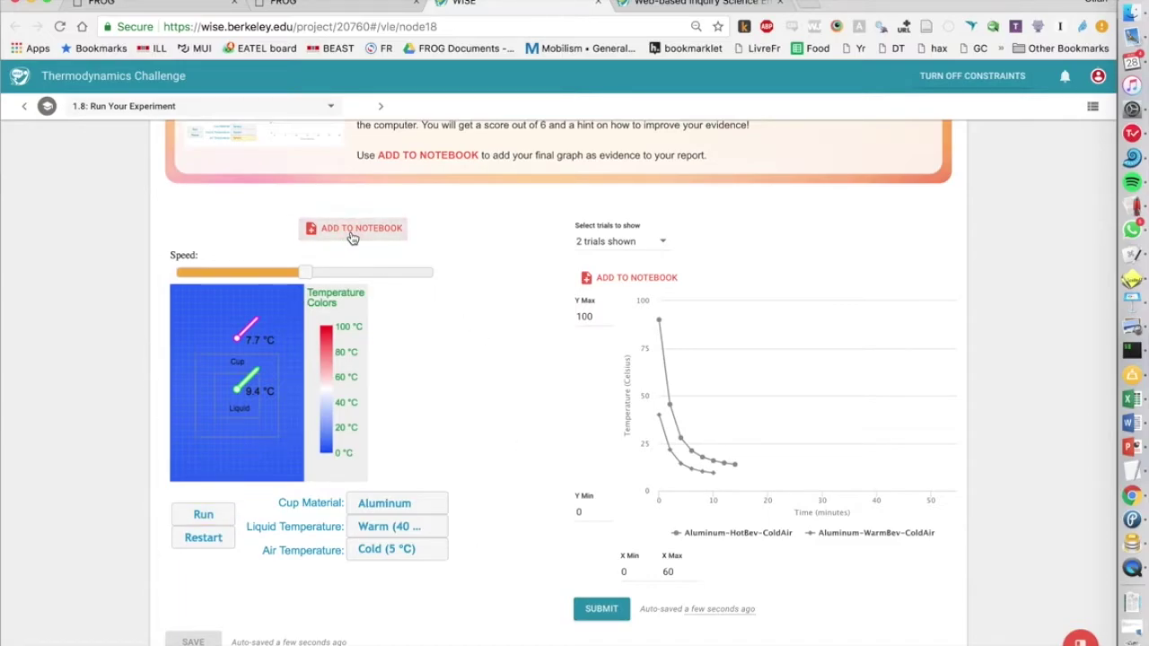
# Add the cup simulation's current state to the notebook as a note with the text "Text"
pyautogui.click(353, 229)
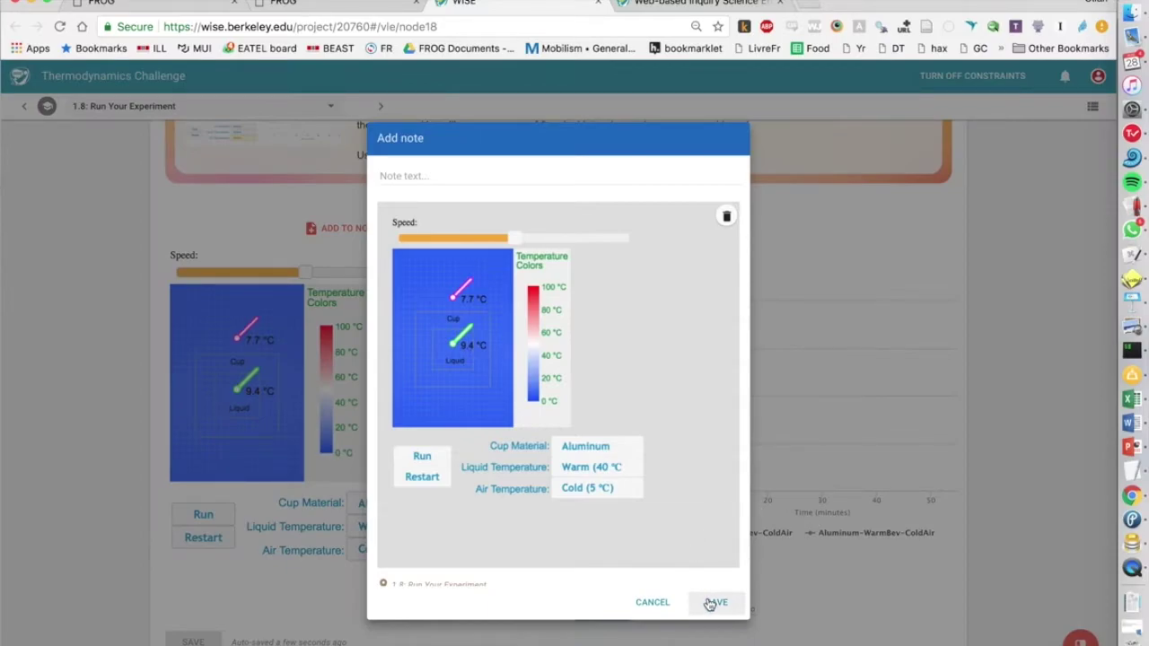
pyautogui.click(402, 174)
pyautogui.write('Text')
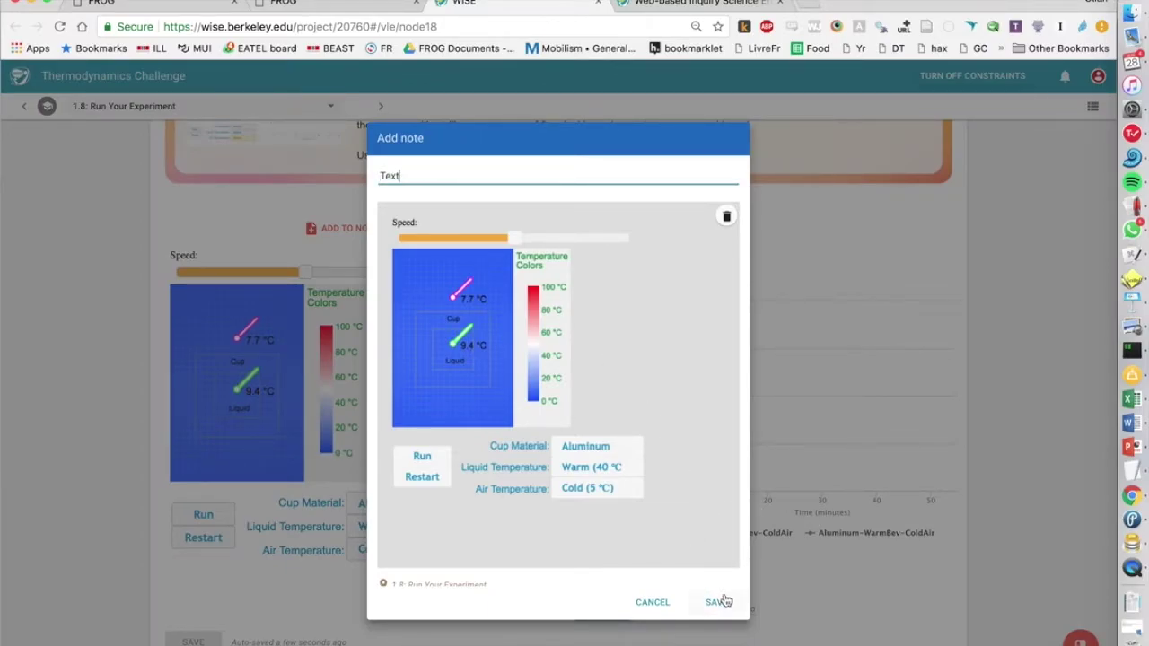
pyautogui.click(719, 602)
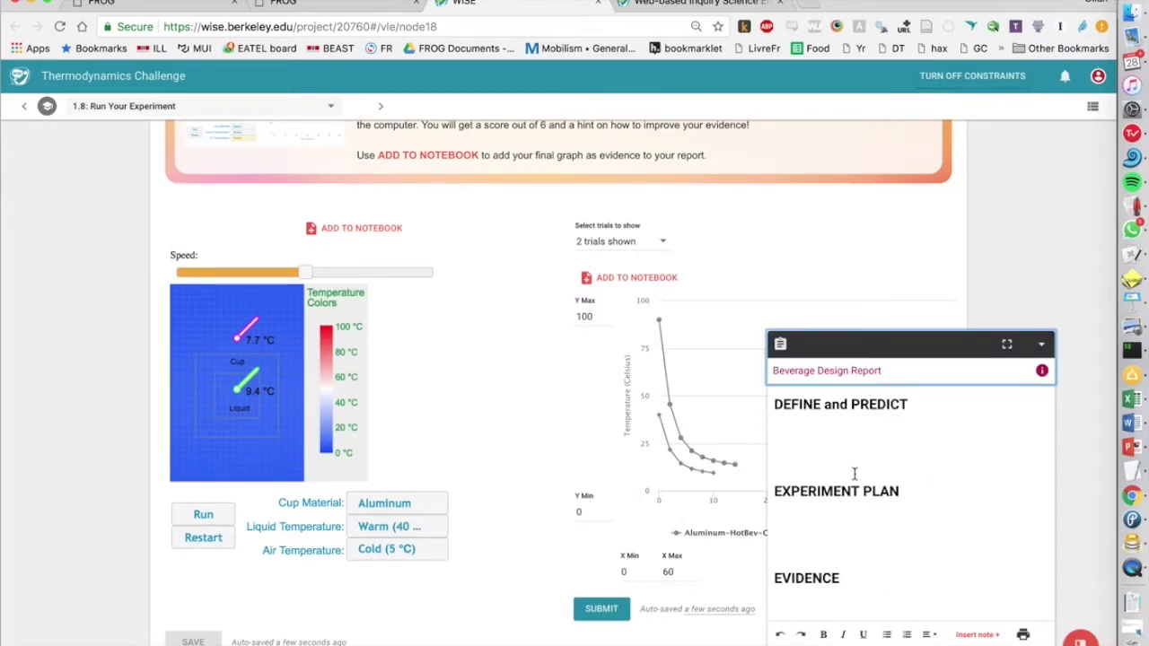
# Insert the saved simulation note into the Beverage Design Report
pyautogui.scroll(-3, 855, 474)
pyautogui.scroll(3, 856, 484)
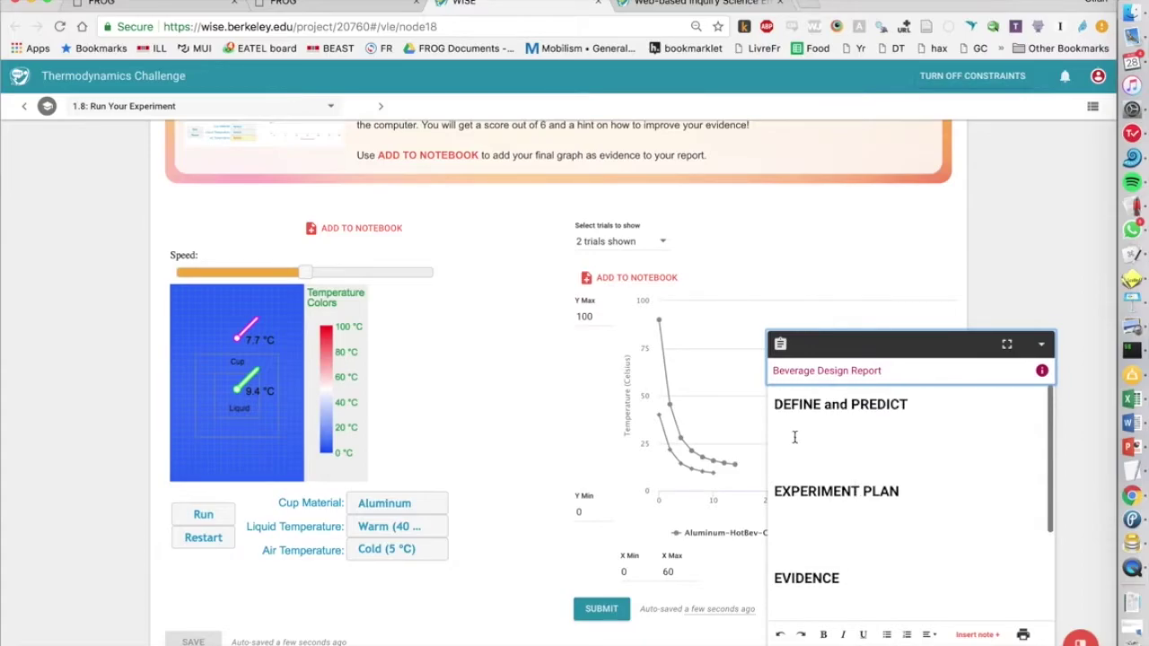
pyautogui.click(979, 635)
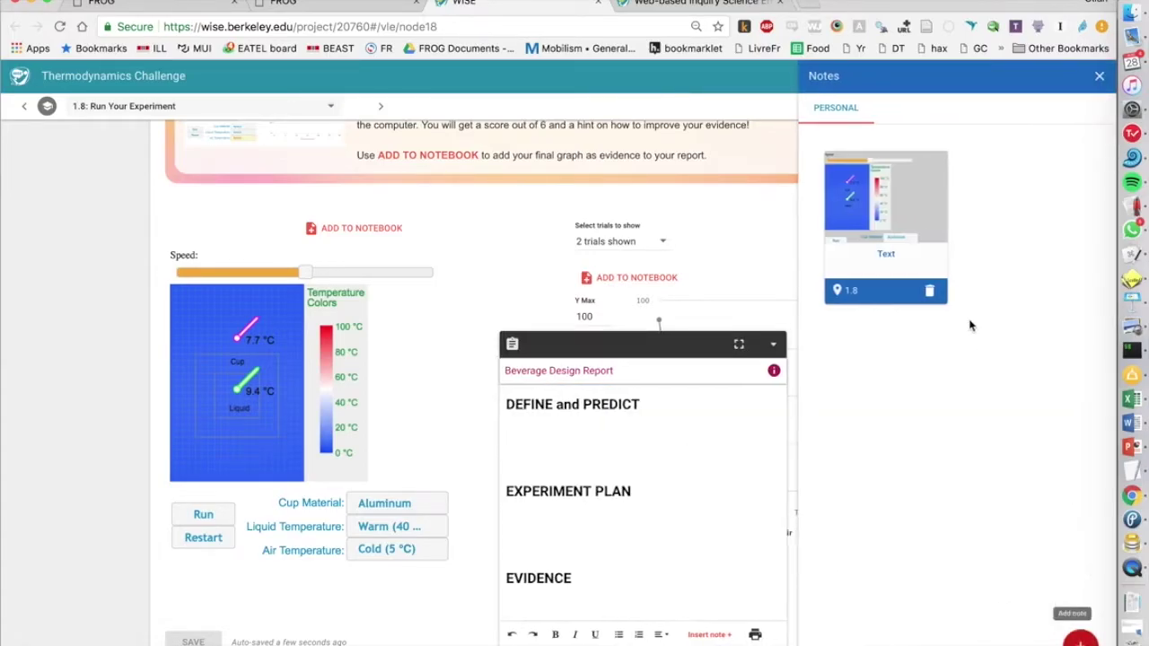
pyautogui.click(882, 222)
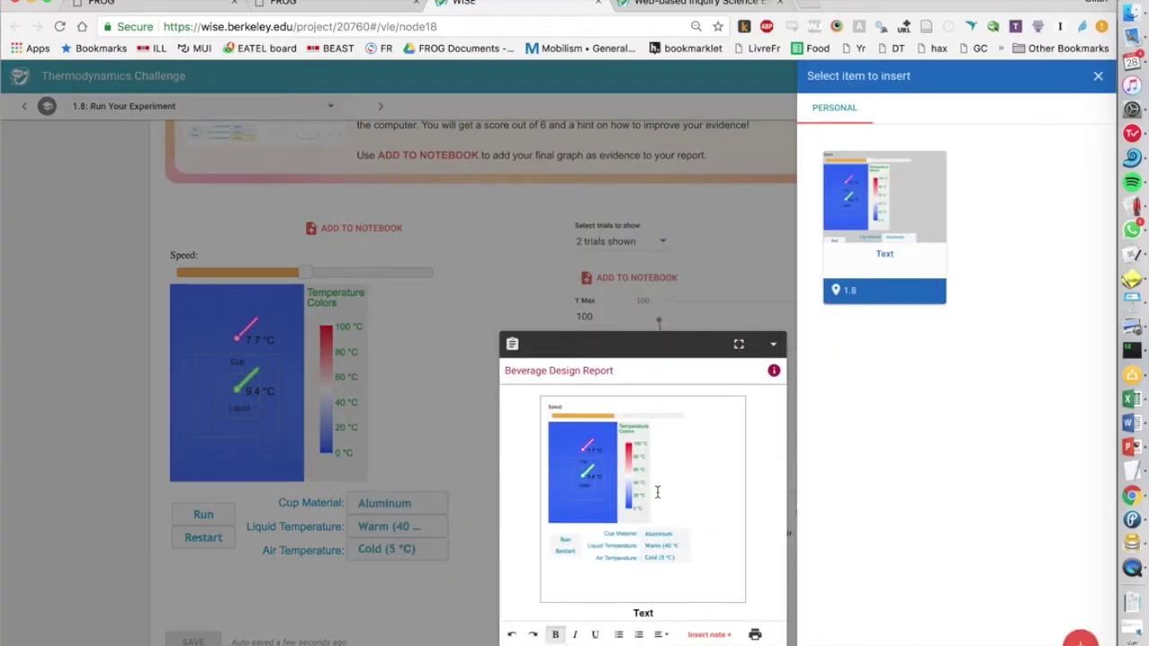
pyautogui.scroll(10, 657, 492)
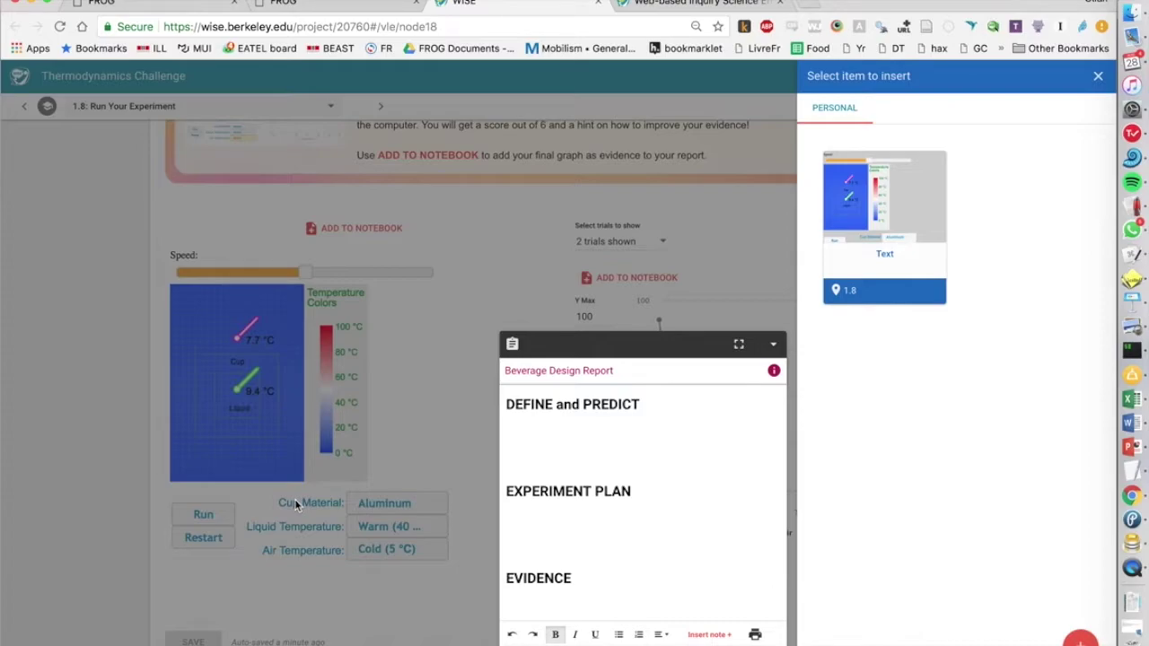
# Switch to FROG and show the list of activity types in the Activity Creator
pyautogui.hotkey('ctrl', 'shift', 'Tab')
pyautogui.click(109, 3)
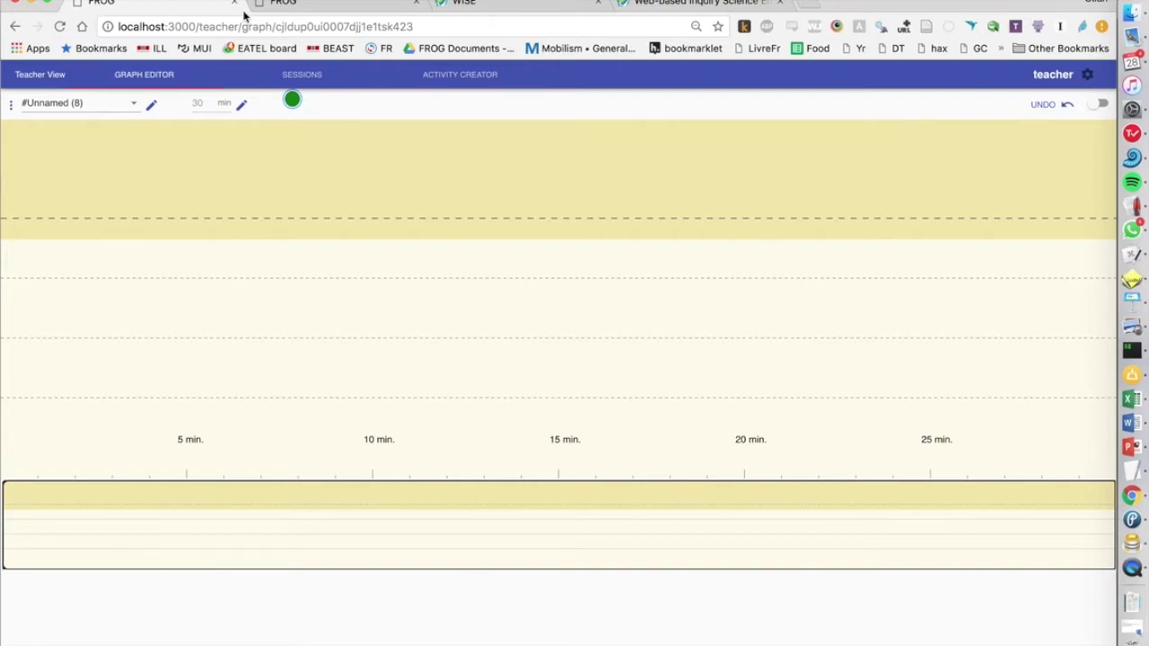
pyautogui.click(459, 75)
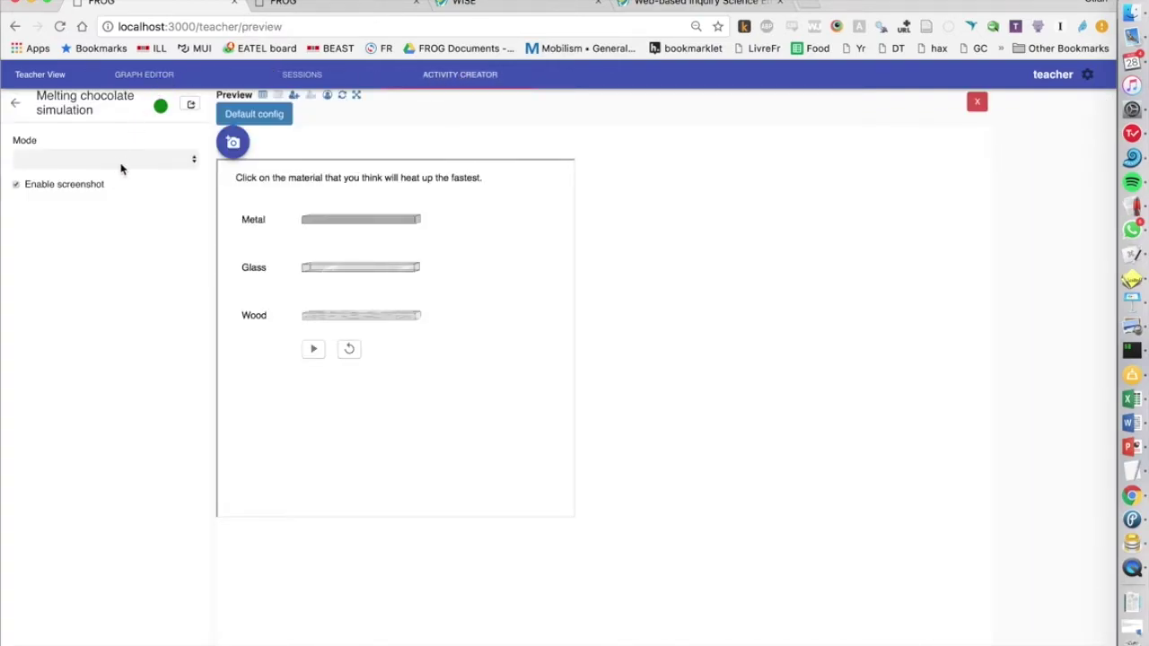
pyautogui.click(15, 107)
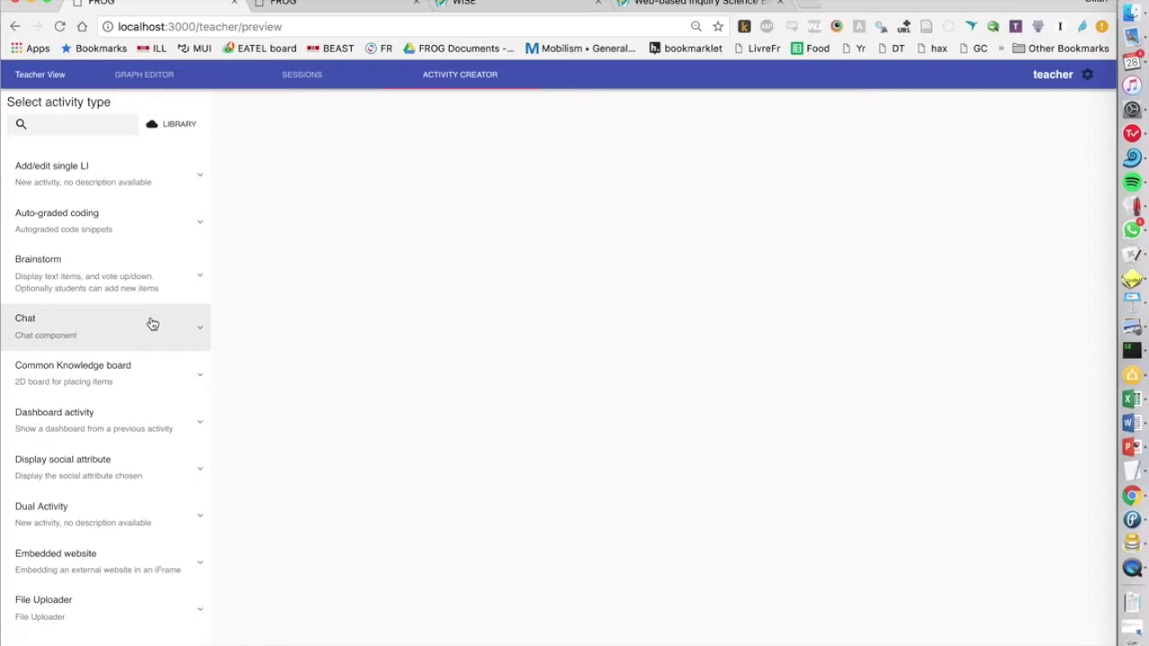
# Find the Melting chocolate simulation by searching for "melt" and run its preview with Metal as the prediction
pyautogui.click(80, 132)
pyautogui.write('mle')
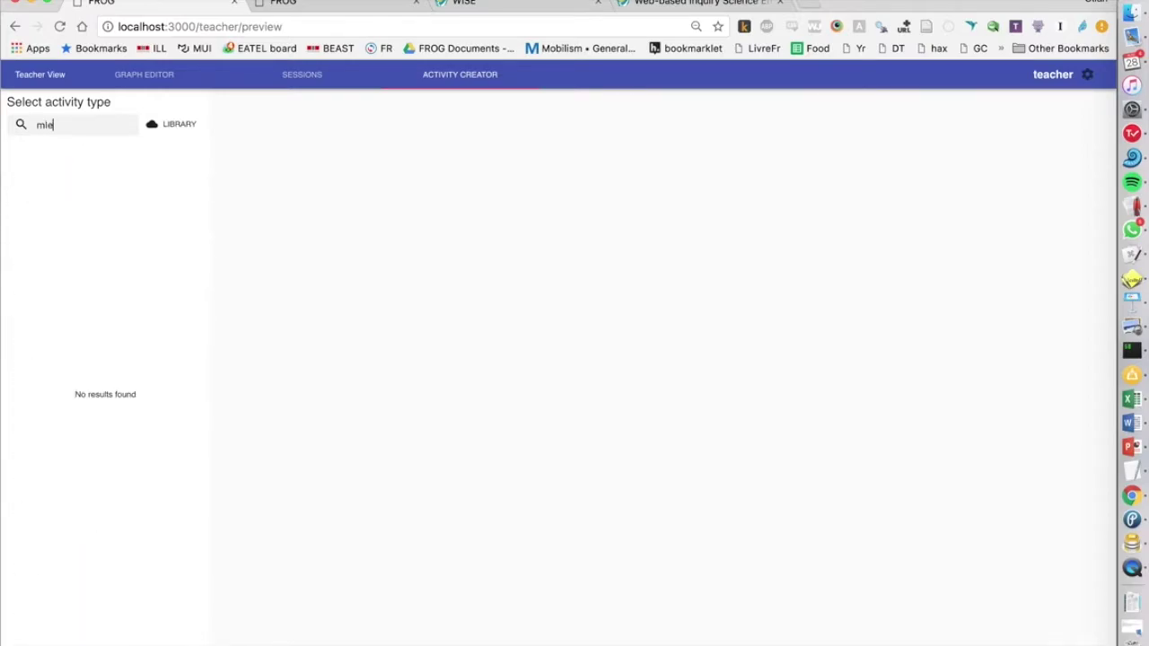
pyautogui.press('BackSpace')
pyautogui.write('elting')
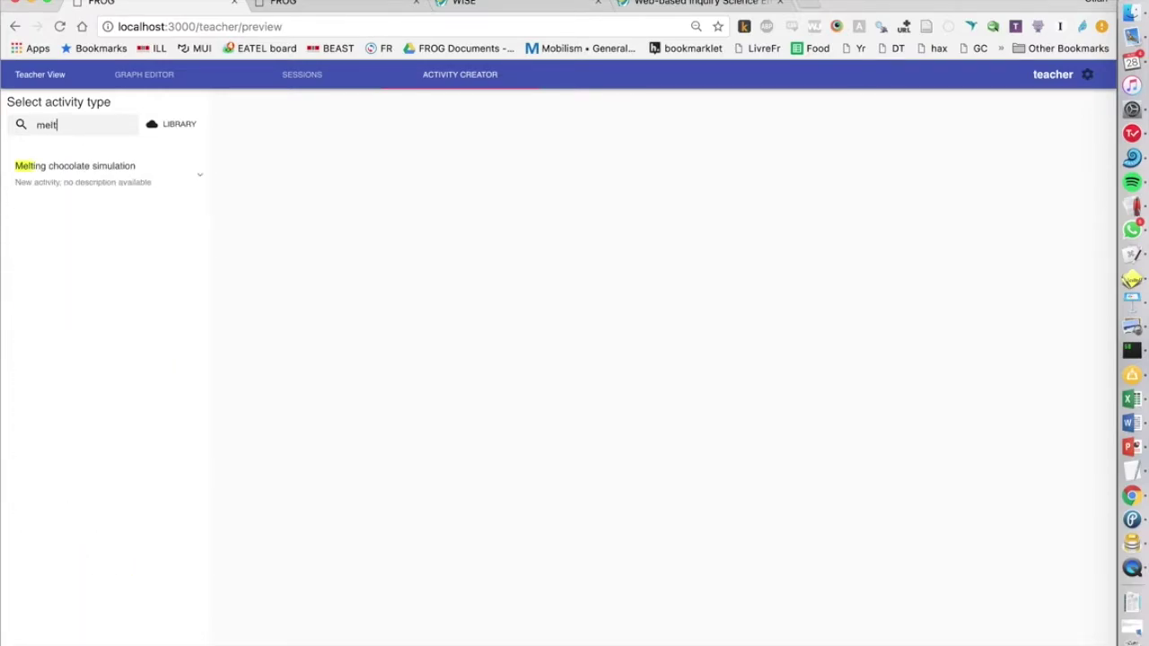
pyautogui.click(77, 179)
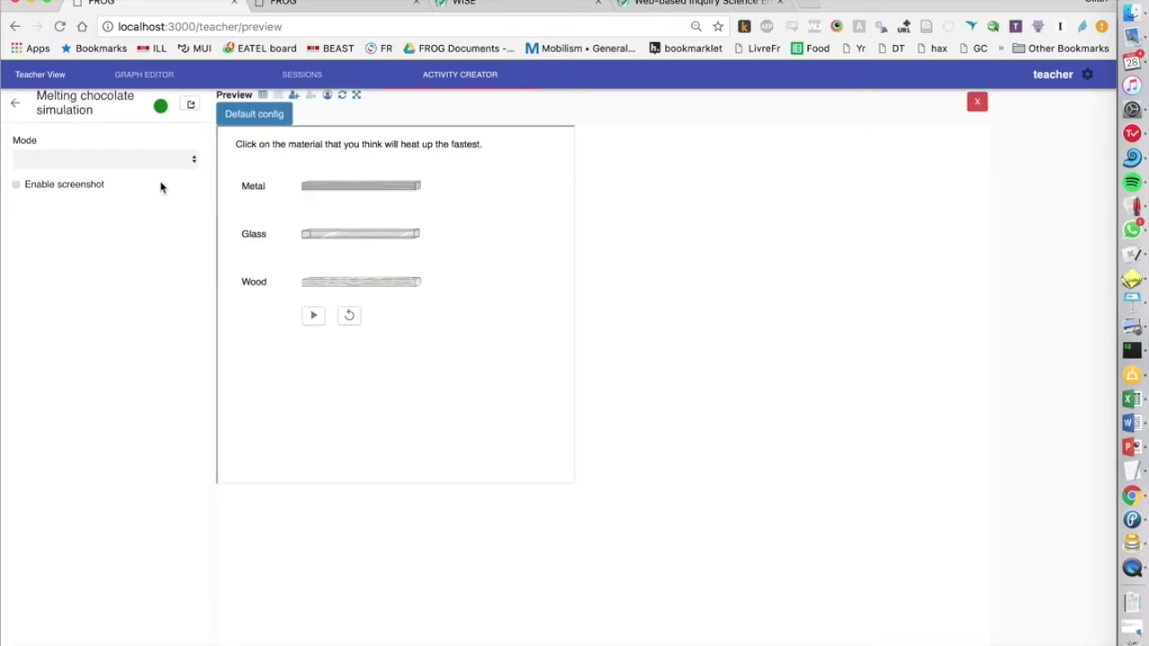
pyautogui.click(349, 189)
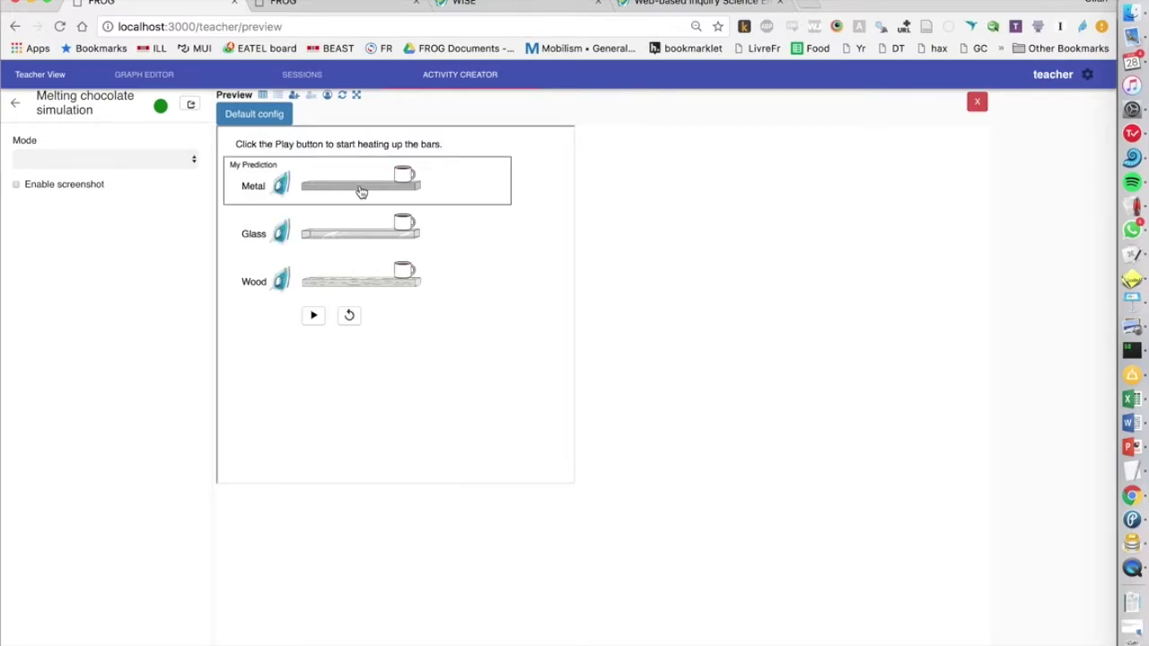
pyautogui.click(313, 316)
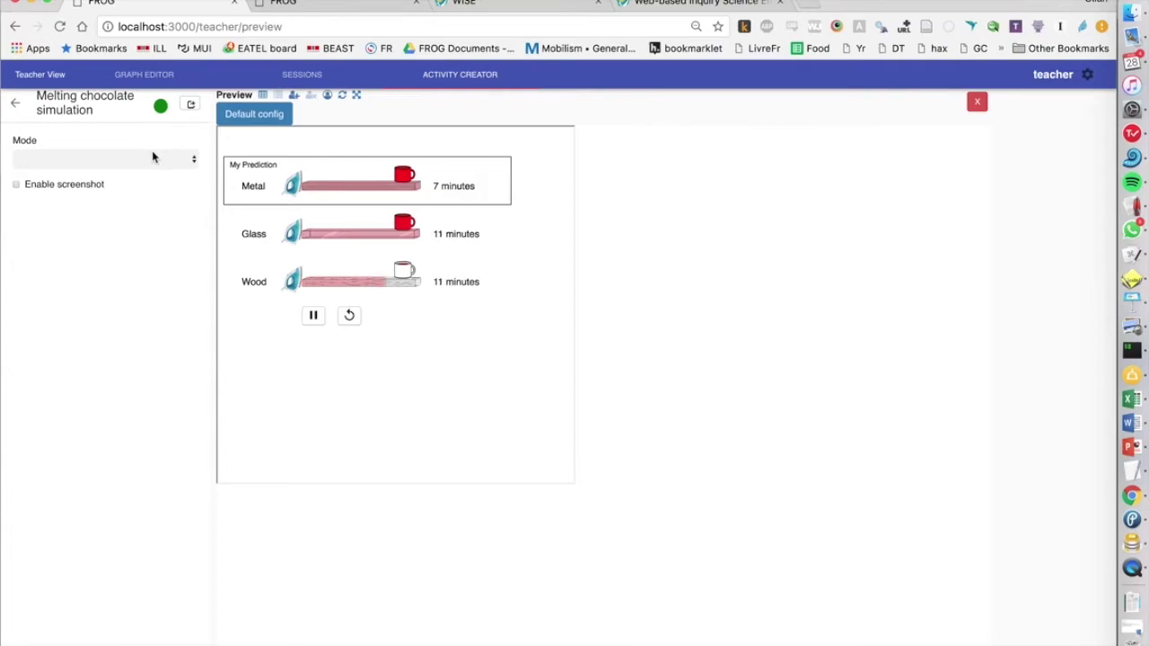
# Set the simulation's mode to cooling and run it with Metal as the prediction
pyautogui.click(85, 157)
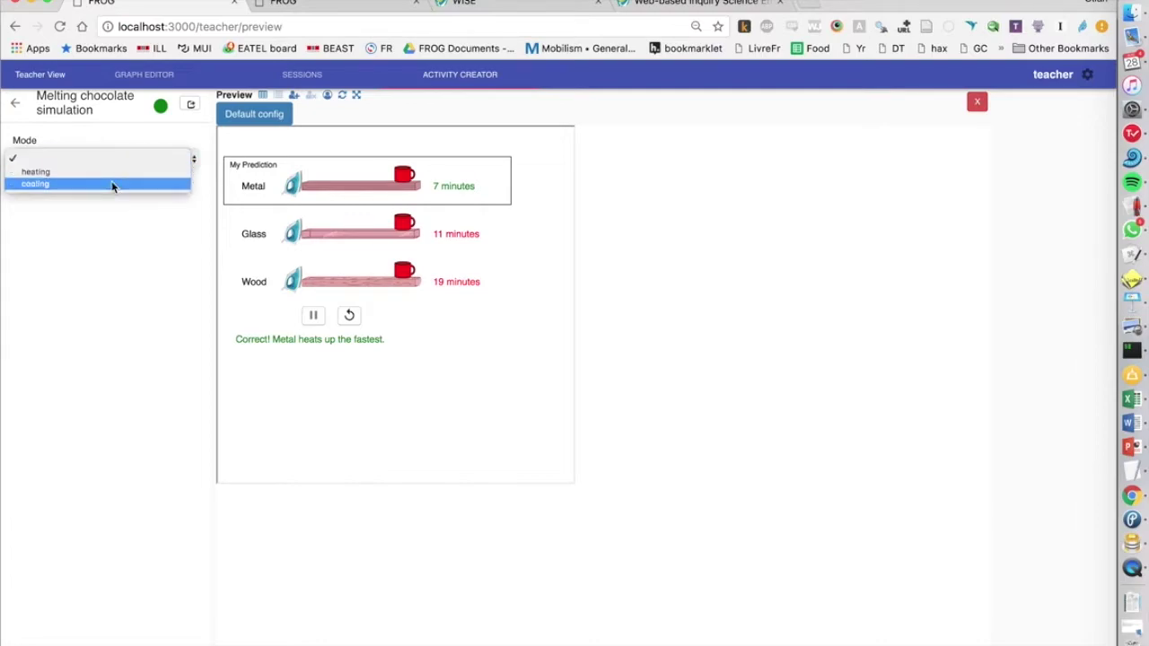
pyautogui.click(111, 183)
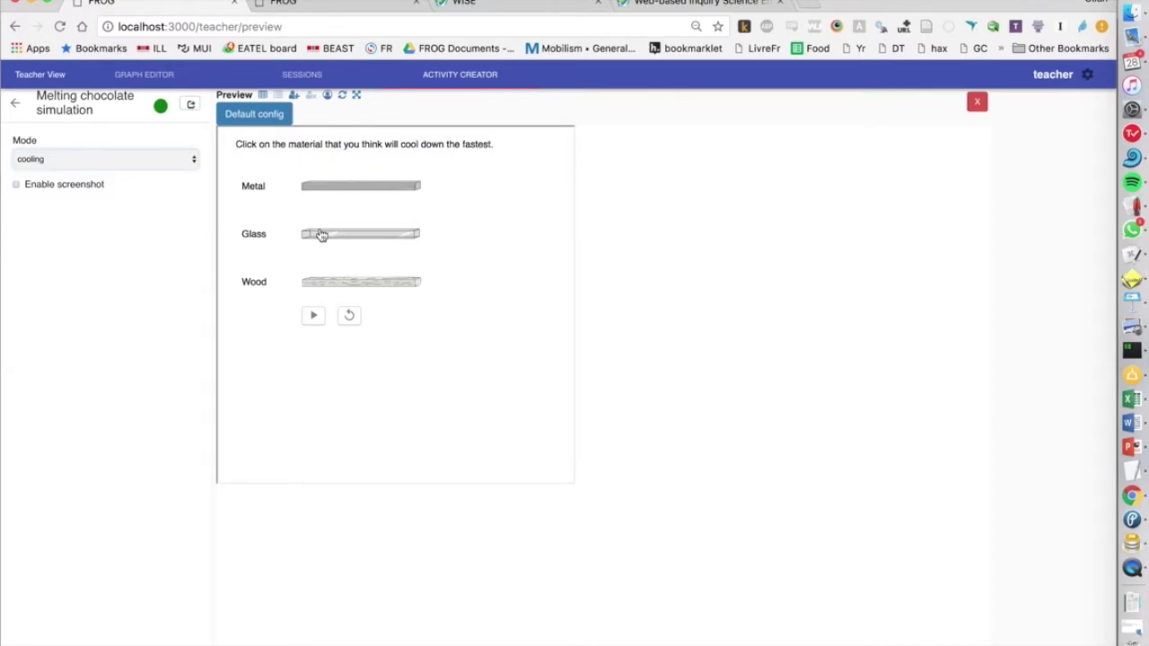
pyautogui.click(339, 191)
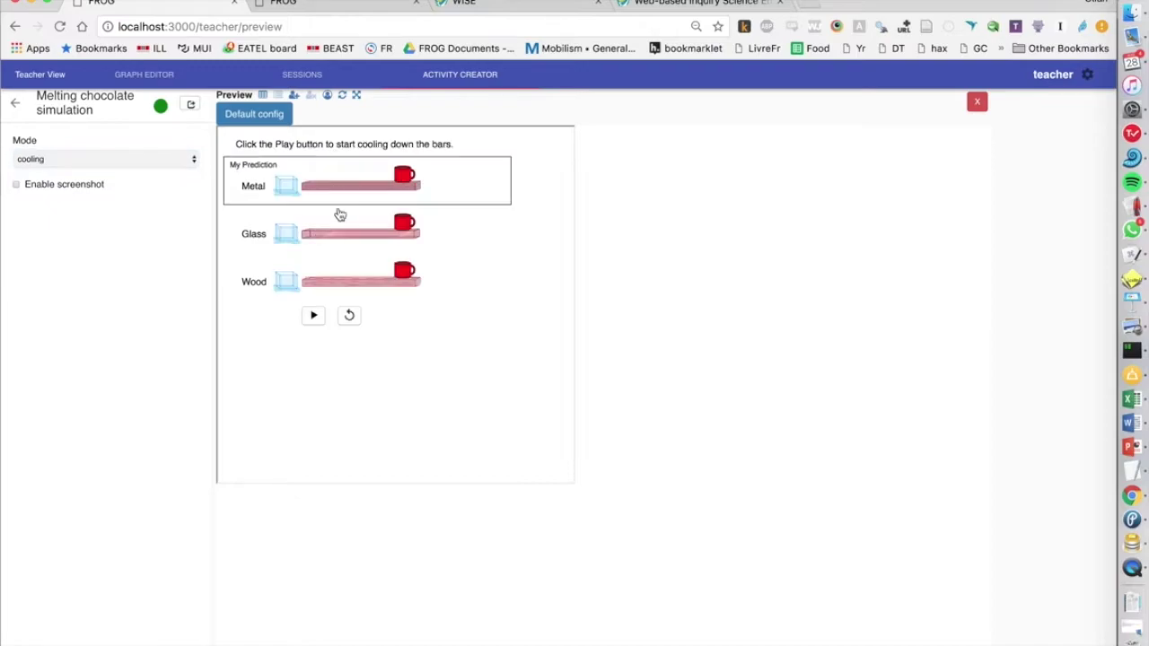
pyautogui.click(314, 316)
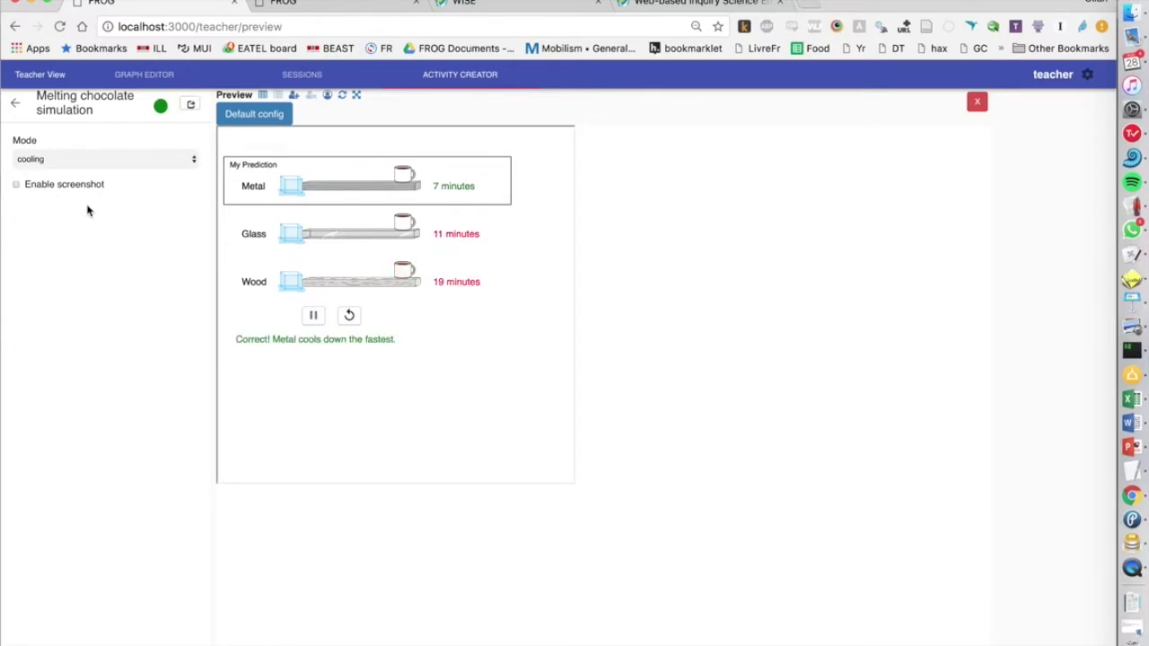
# Leave the melting chocolate activity, search the activity types for "ther", and preview the Simulate thermo cup activity
pyautogui.click(16, 104)
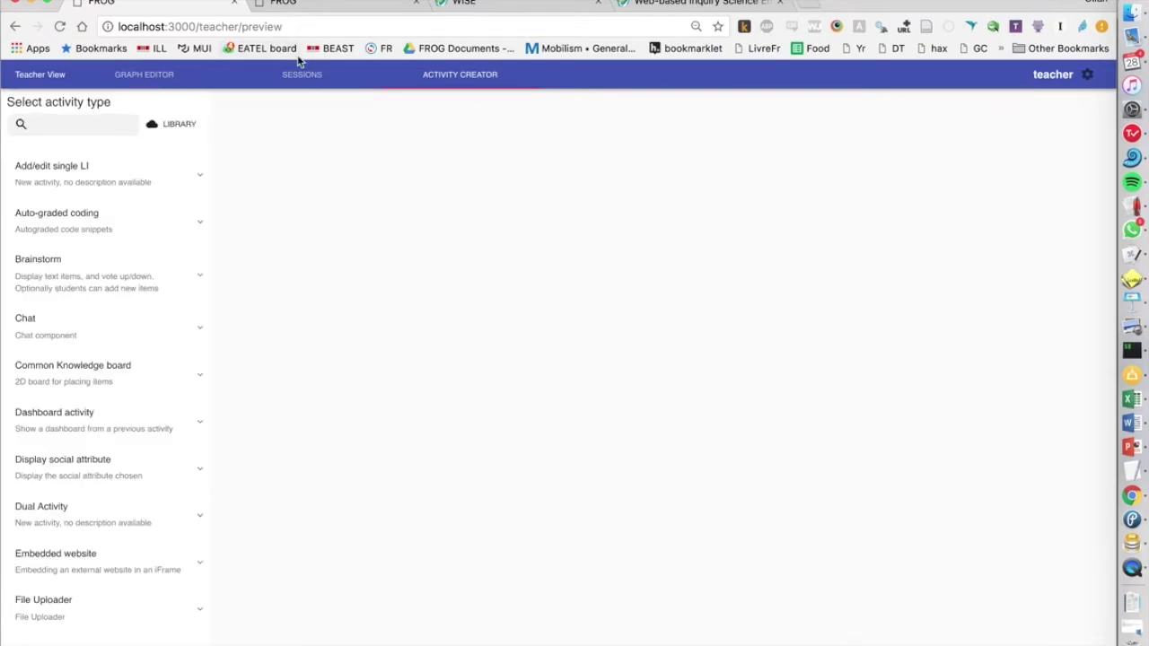
pyautogui.write('tehr')
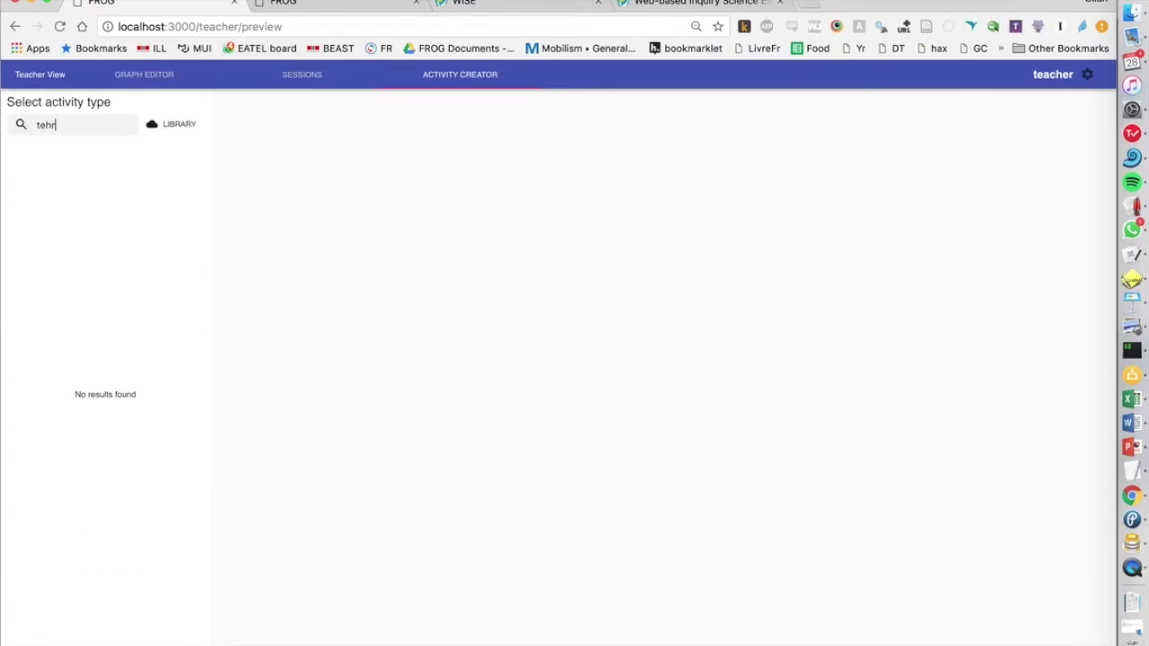
pyautogui.press('BackSpace')
pyautogui.press('BackSpace')
pyautogui.press('BackSpace')
pyautogui.write('her')
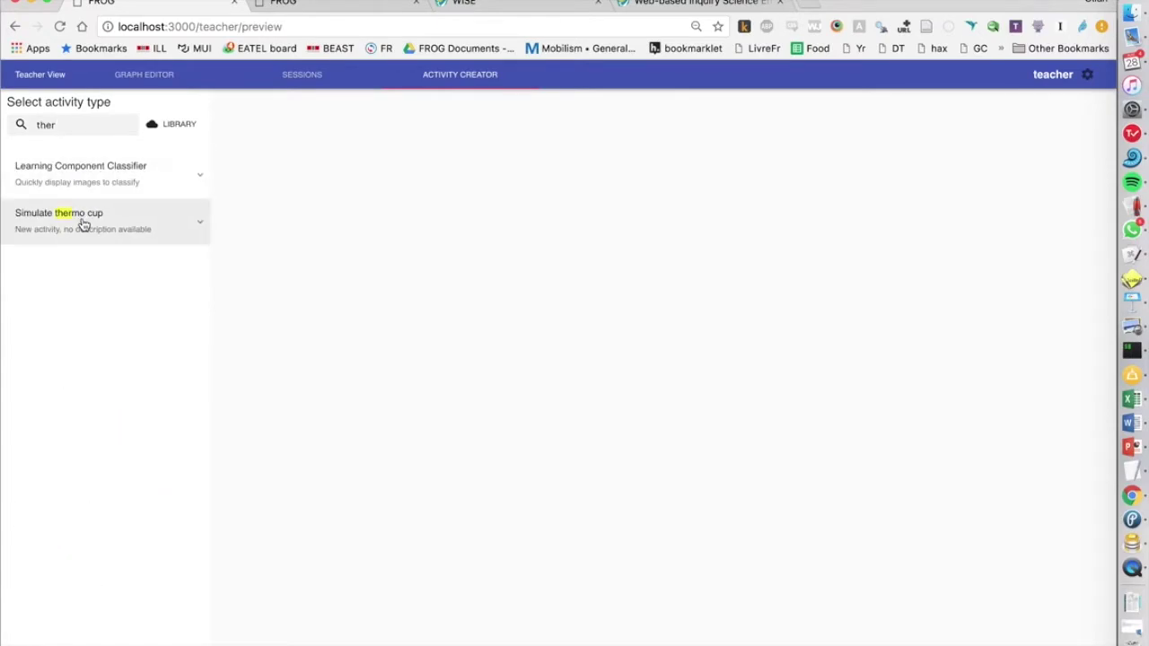
pyautogui.click(83, 225)
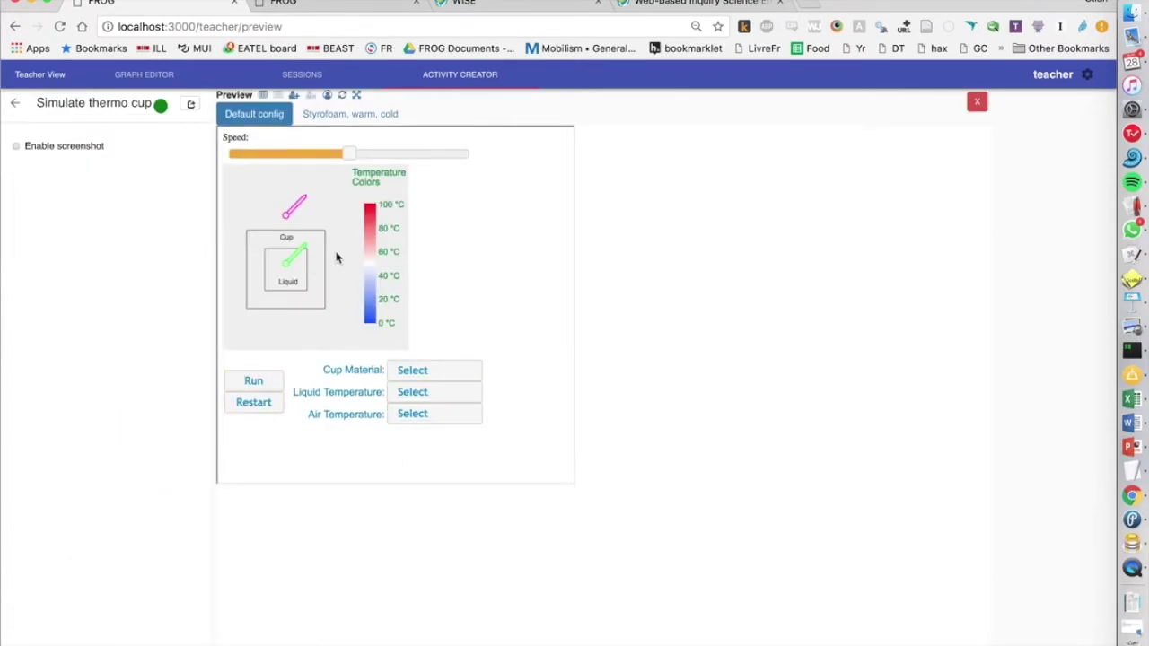
# Run the thermo cup simulation with an Aluminum cup, Hot (90 °C) liquid and Cold (5 °C) air, and pause it
pyautogui.click(406, 369)
pyautogui.click(433, 404)
pyautogui.click(438, 395)
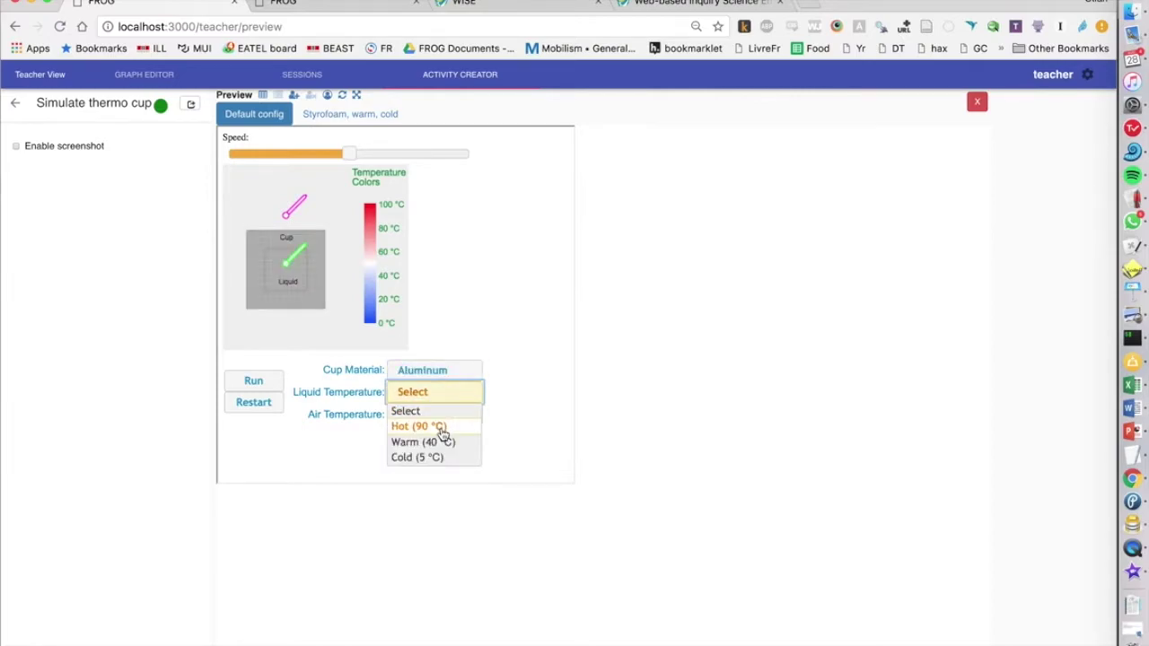
pyautogui.click(442, 425)
pyautogui.click(442, 419)
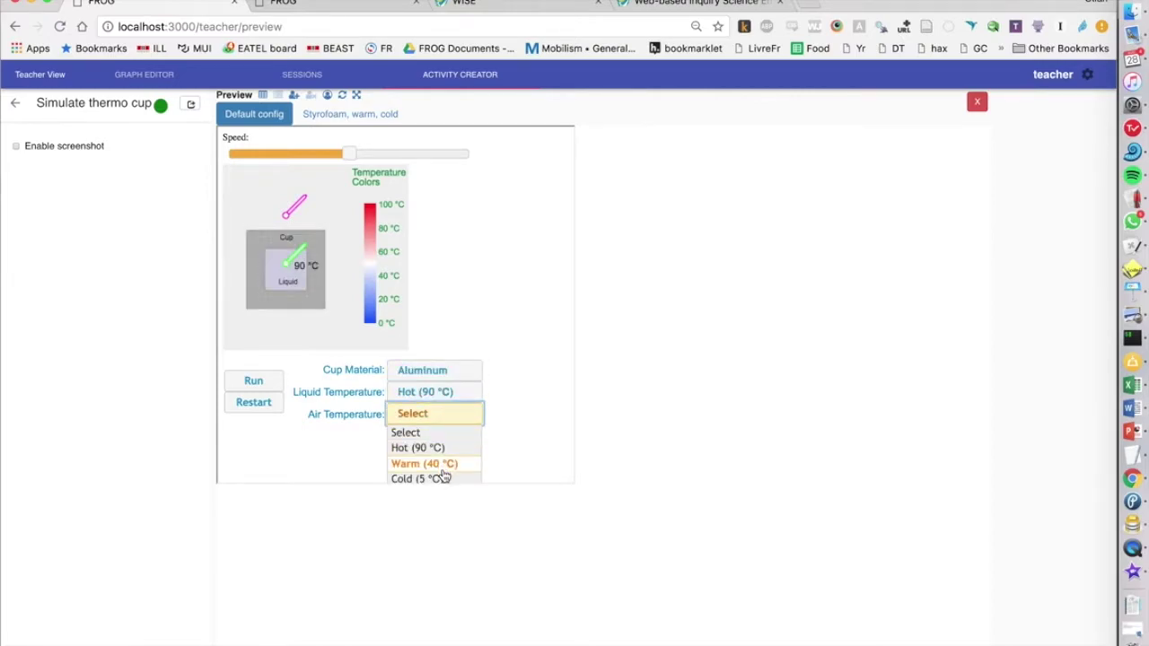
pyautogui.click(442, 478)
pyautogui.click(274, 387)
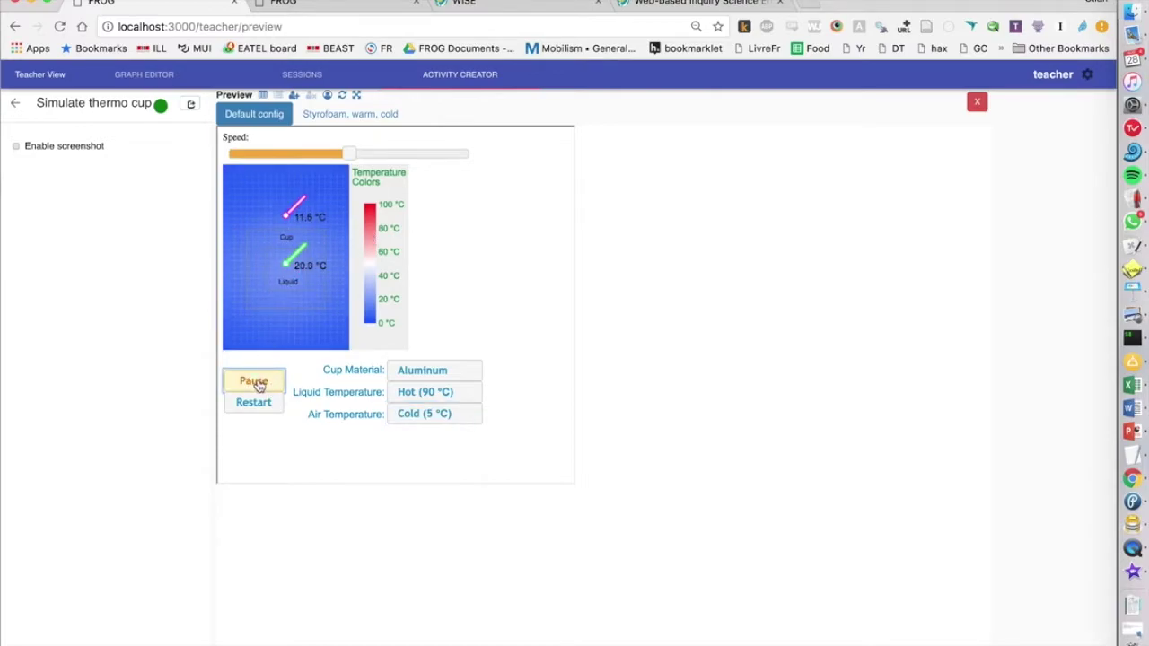
pyautogui.click(255, 381)
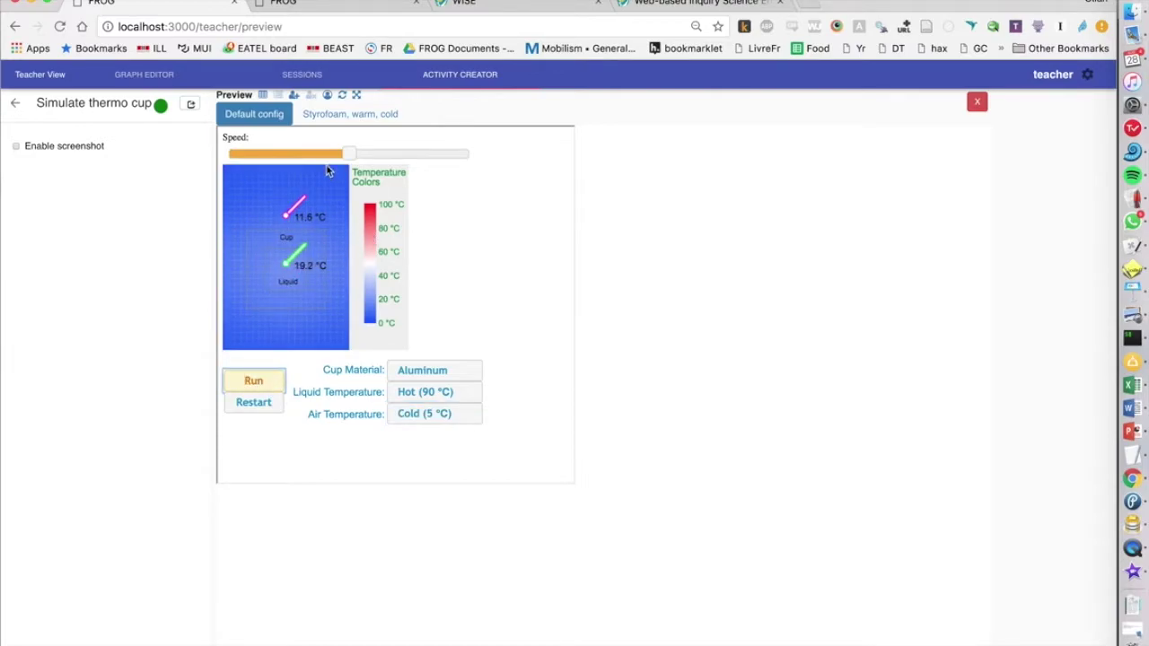
# Examine the simulation's event log and its config, activity and reactive data, and return to the activity preview
pyautogui.click(277, 94)
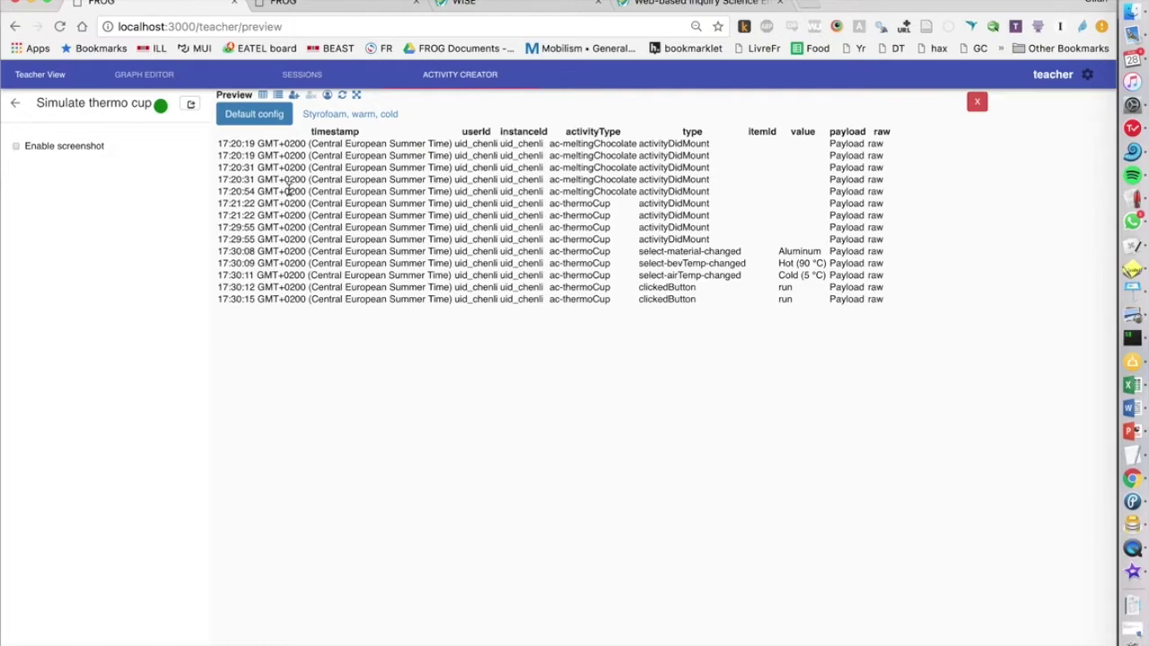
pyautogui.click(264, 95)
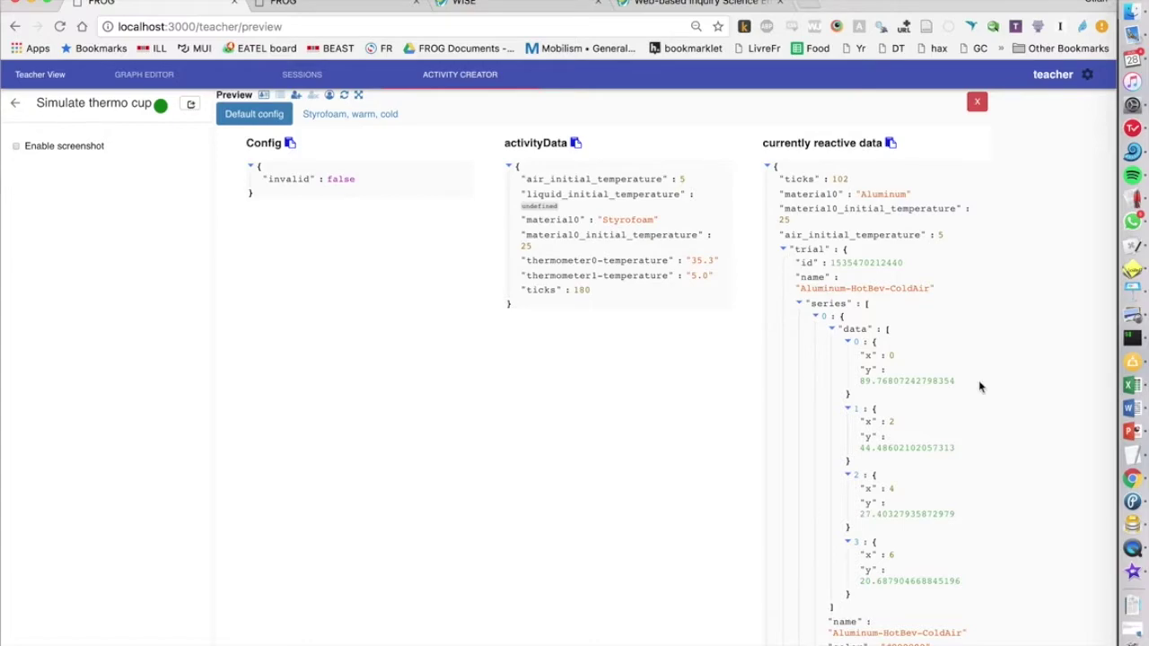
pyautogui.scroll(-3, 905, 470)
pyautogui.scroll(3, 905, 470)
pyautogui.click(263, 95)
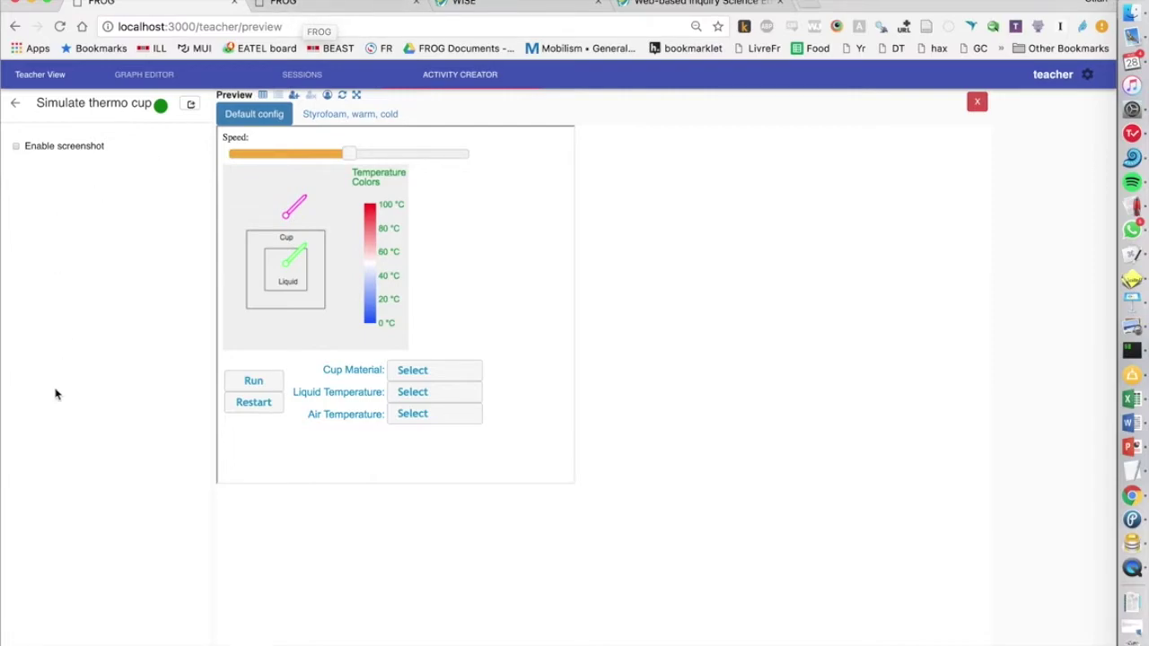
# Add a new activity on the first dashed line below the shaded band in the Graph Editor, starting after 1 min
pyautogui.click(306, 7)
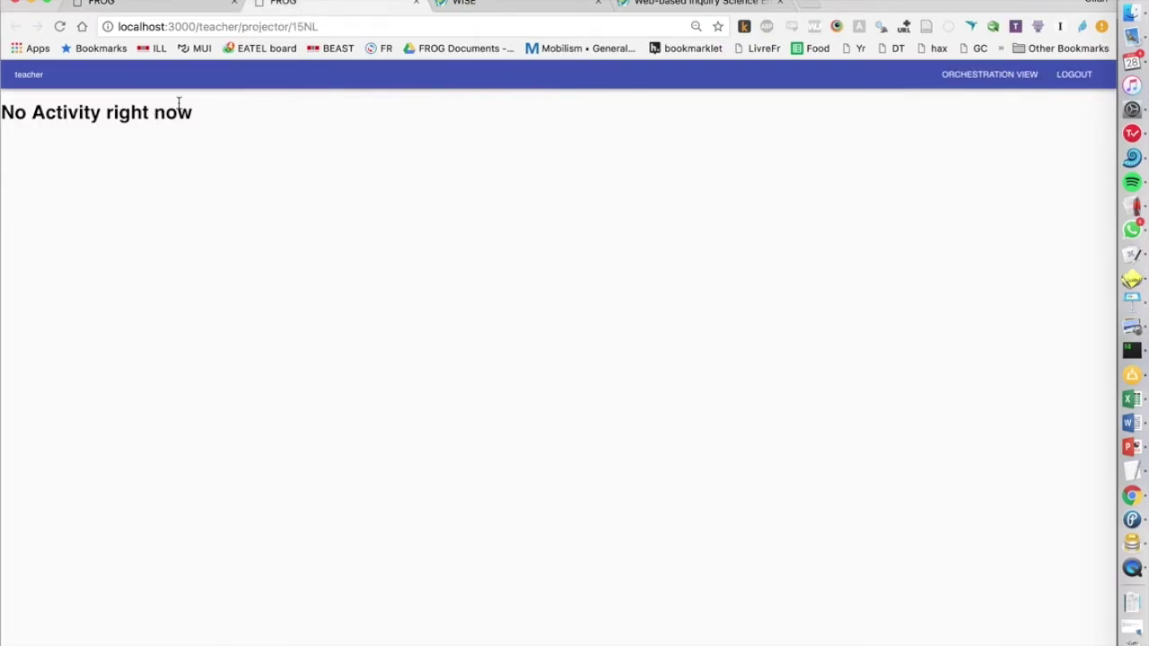
pyautogui.click(159, 6)
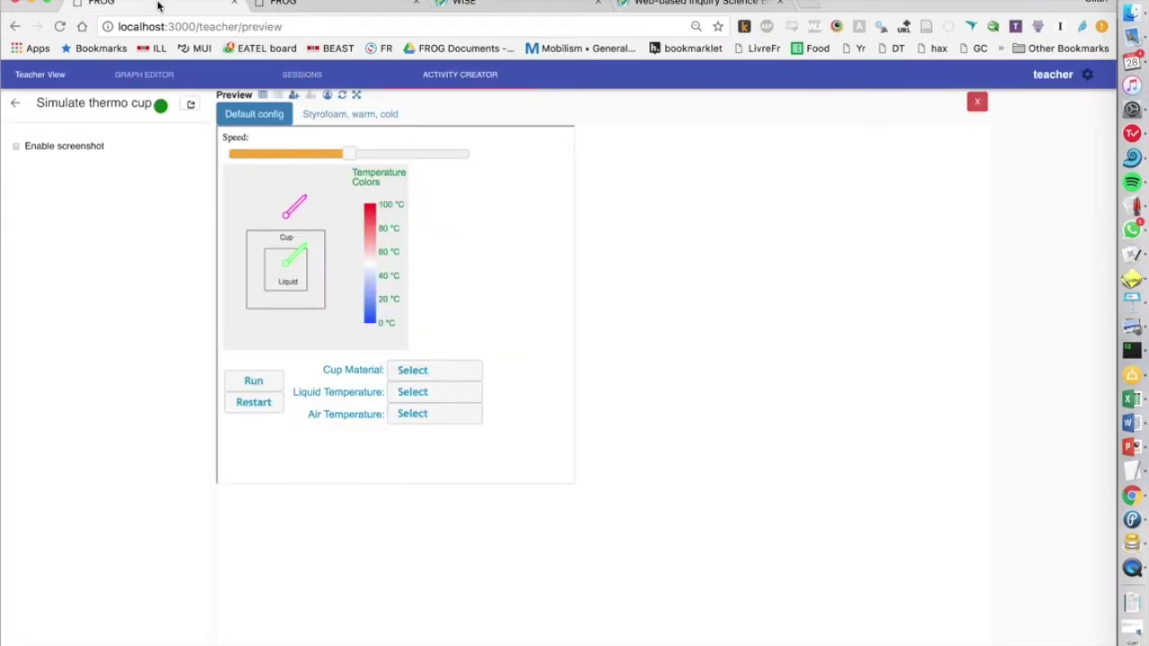
pyautogui.click(141, 82)
pyautogui.click(32, 281)
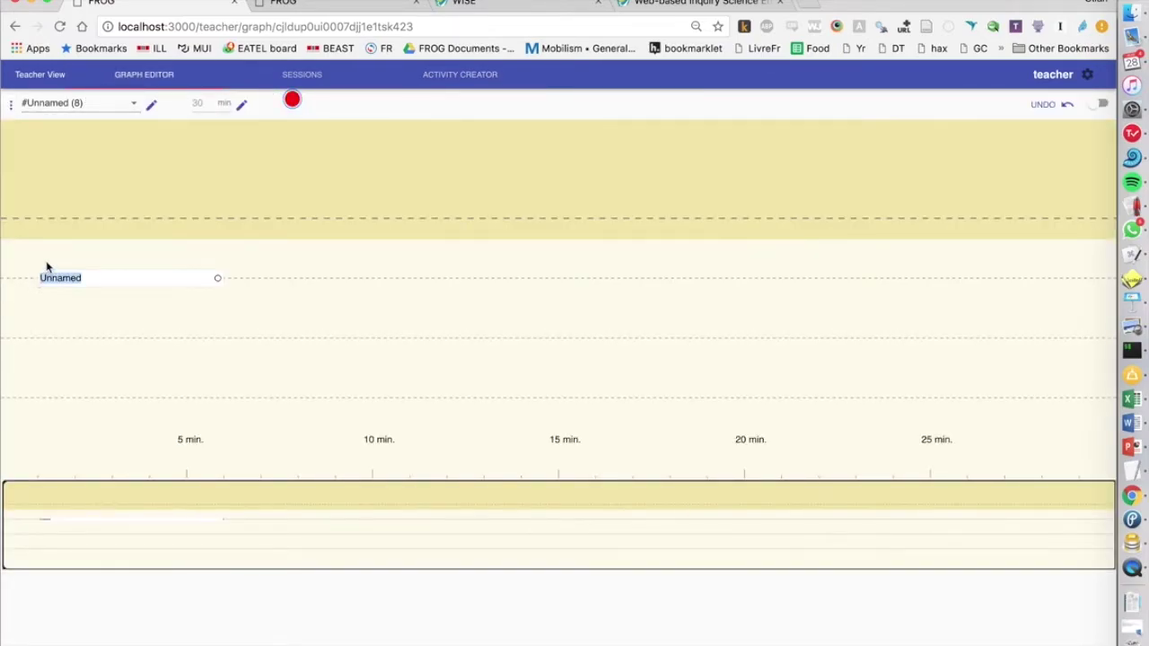
pyautogui.click(65, 280)
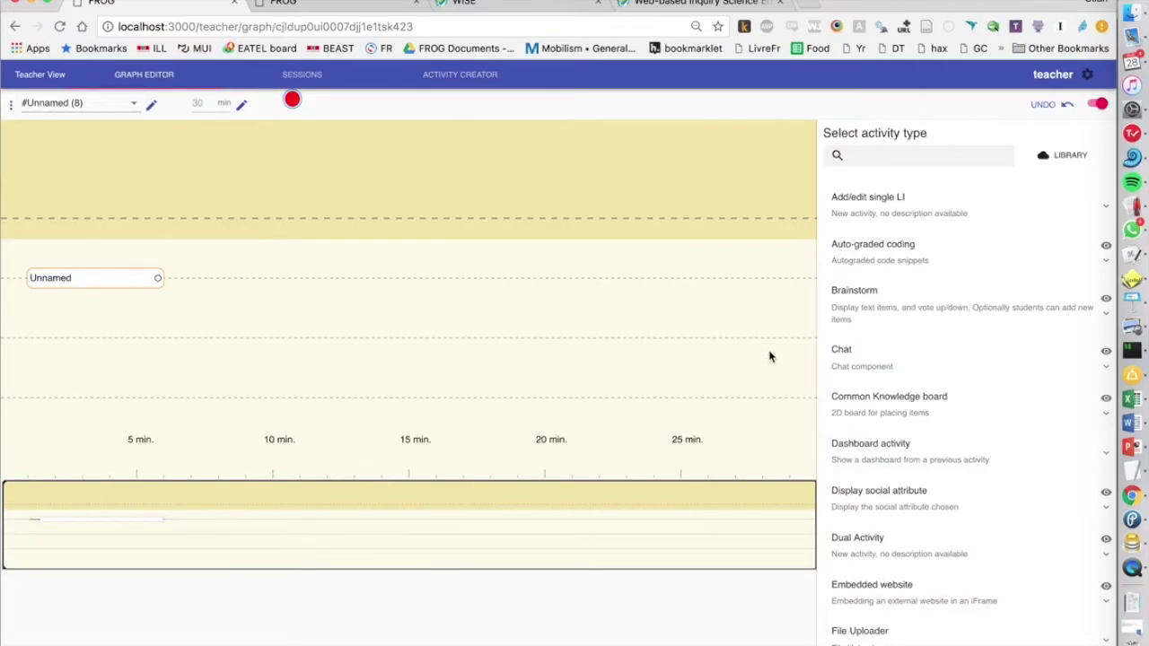
# Make the new activity a Simulate thermo cup, found by searching "thermo", and line up two copies one after another behind it
pyautogui.scroll(-1, 891, 449)
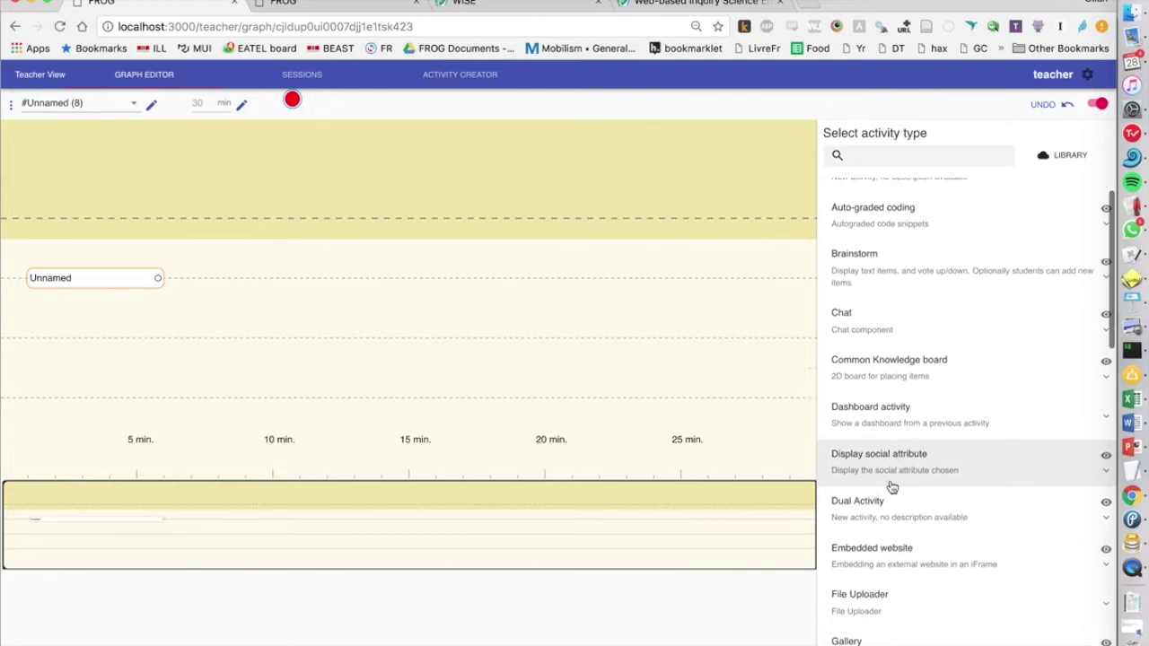
pyautogui.click(865, 156)
pyautogui.write('thermo')
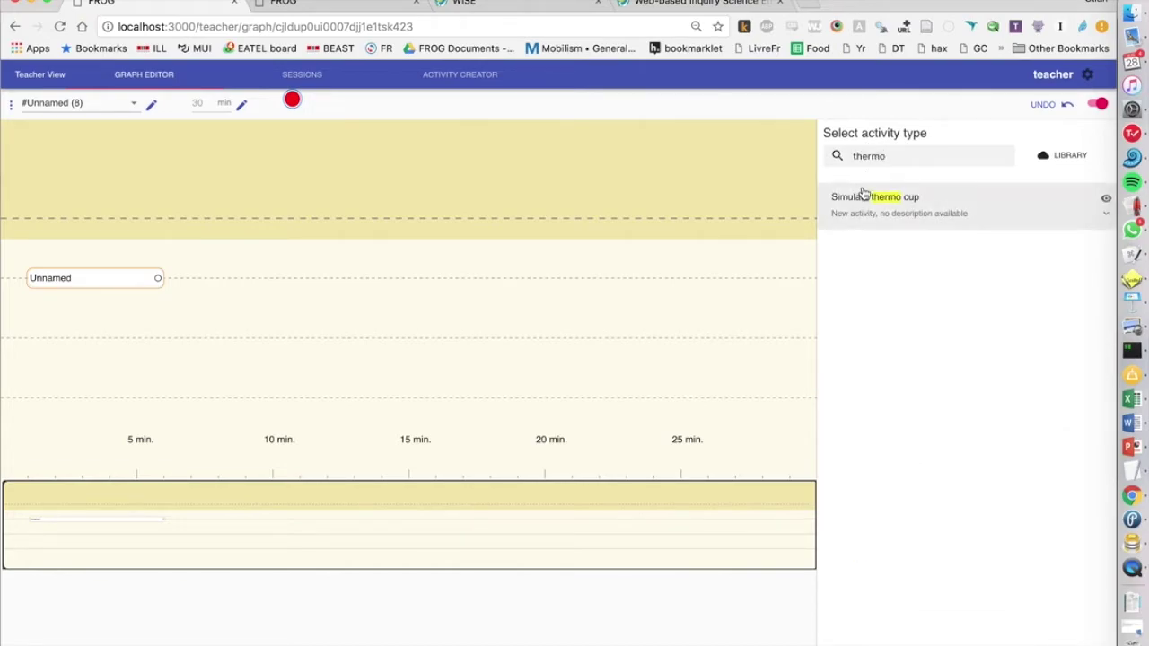
pyautogui.click(868, 196)
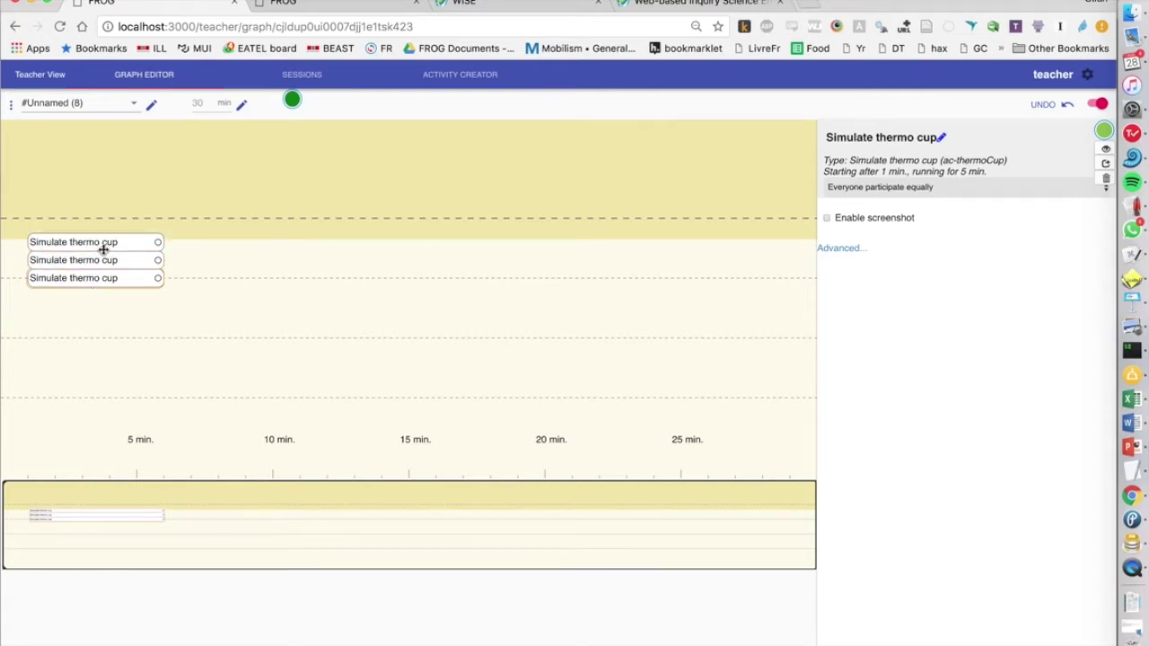
pyautogui.moveTo(103, 244); pyautogui.dragTo(399, 266)
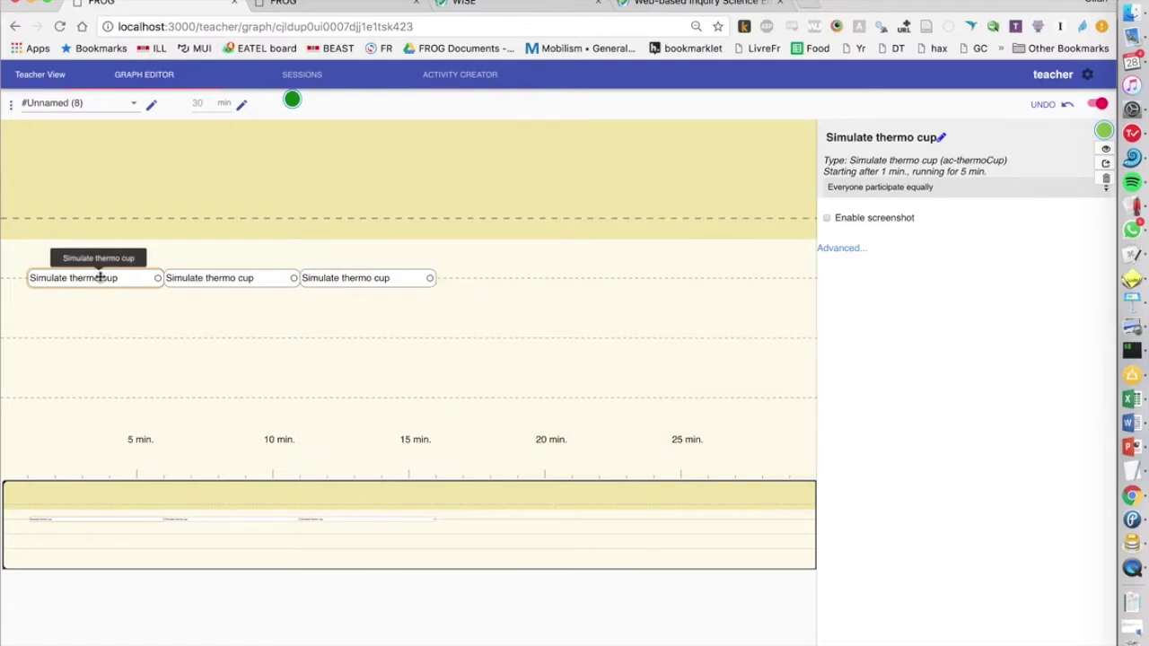
# Add a Gallery activity directly above the first Simulate thermo cup in the graph
pyautogui.doubleClick(60, 243)
pyautogui.click(62, 259)
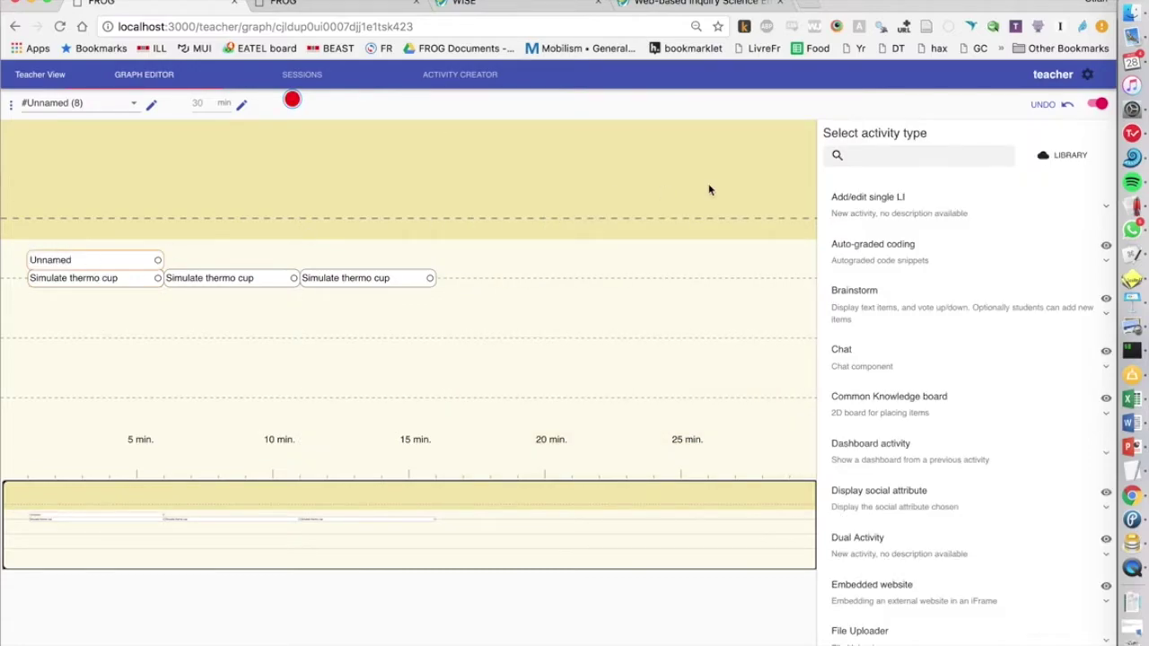
pyautogui.scroll(-1, 914, 436)
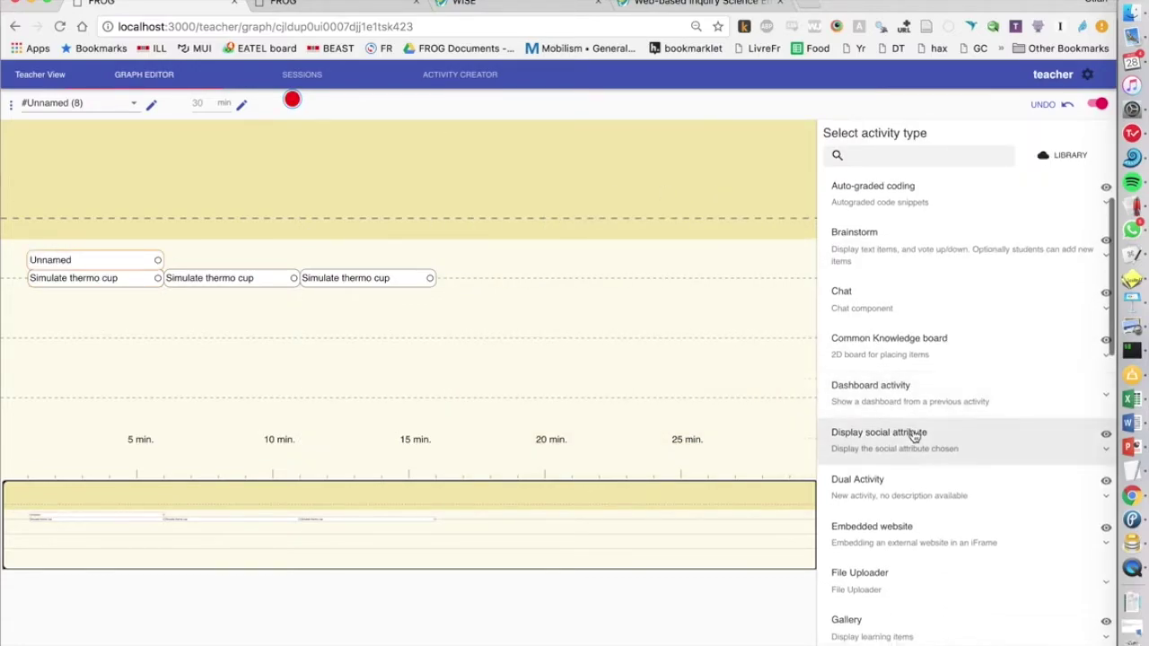
pyautogui.scroll(-2, 914, 436)
pyautogui.click(901, 542)
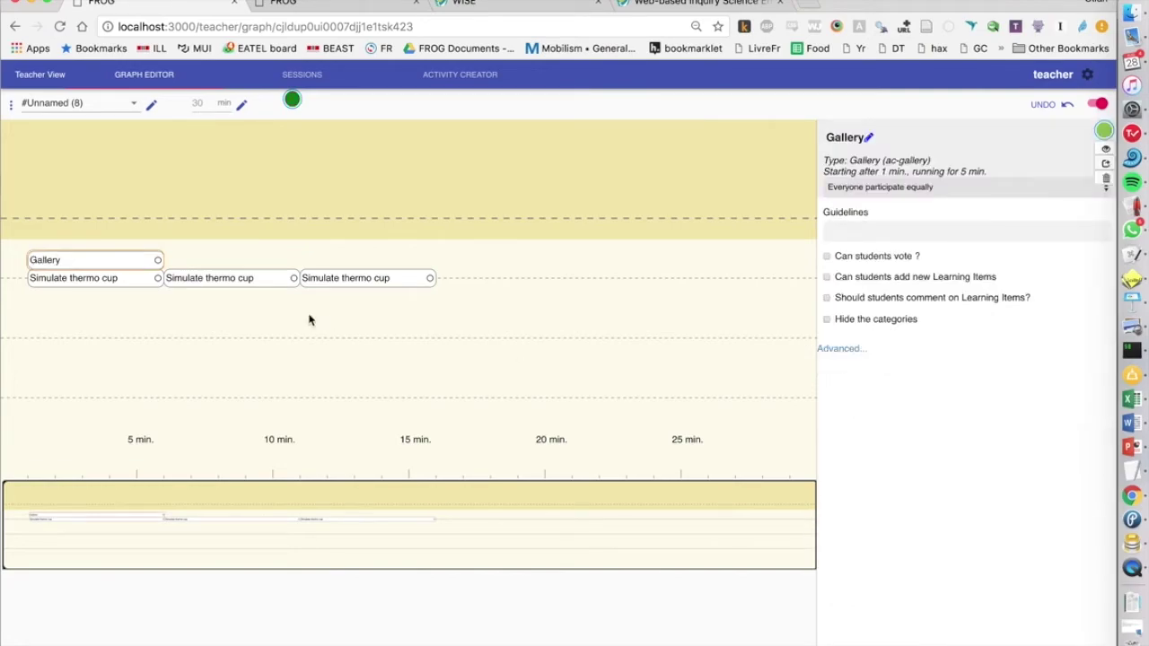
# Set the streaming target of the first Simulate thermo cup activity to Gallery
pyautogui.click(99, 276)
pyautogui.click(855, 248)
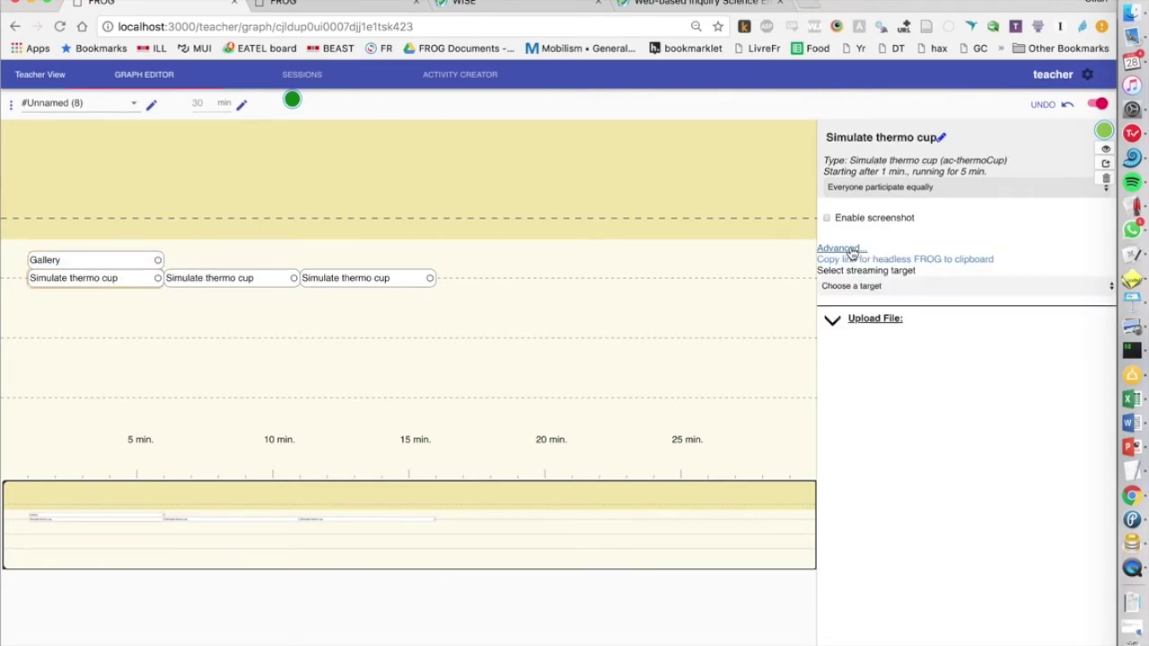
pyautogui.click(884, 287)
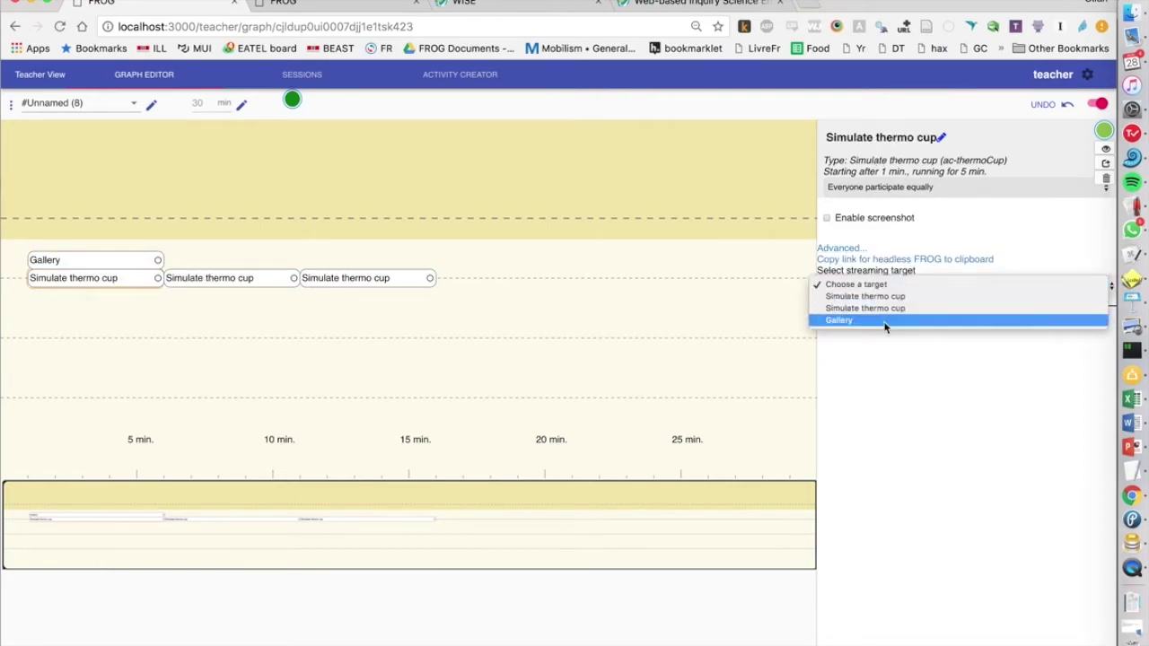
pyautogui.click(883, 321)
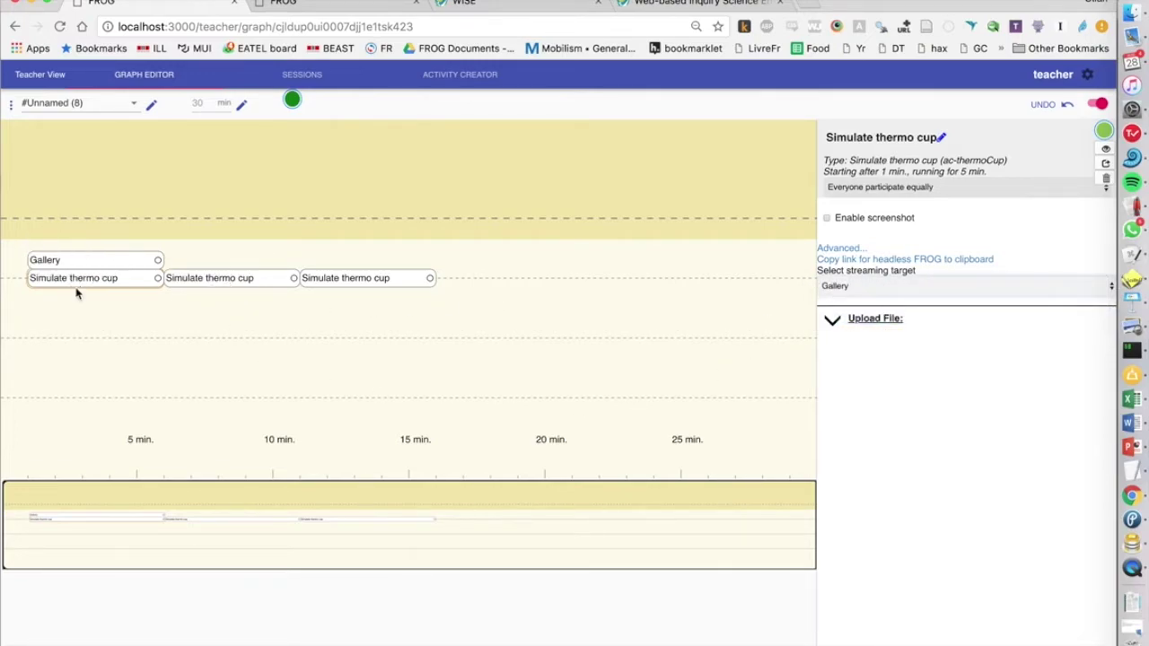
# Add a Plot statistical data activity, found by searching "plot", directly above the second Simulate thermo cup
pyautogui.click(241, 279)
pyautogui.click(232, 266)
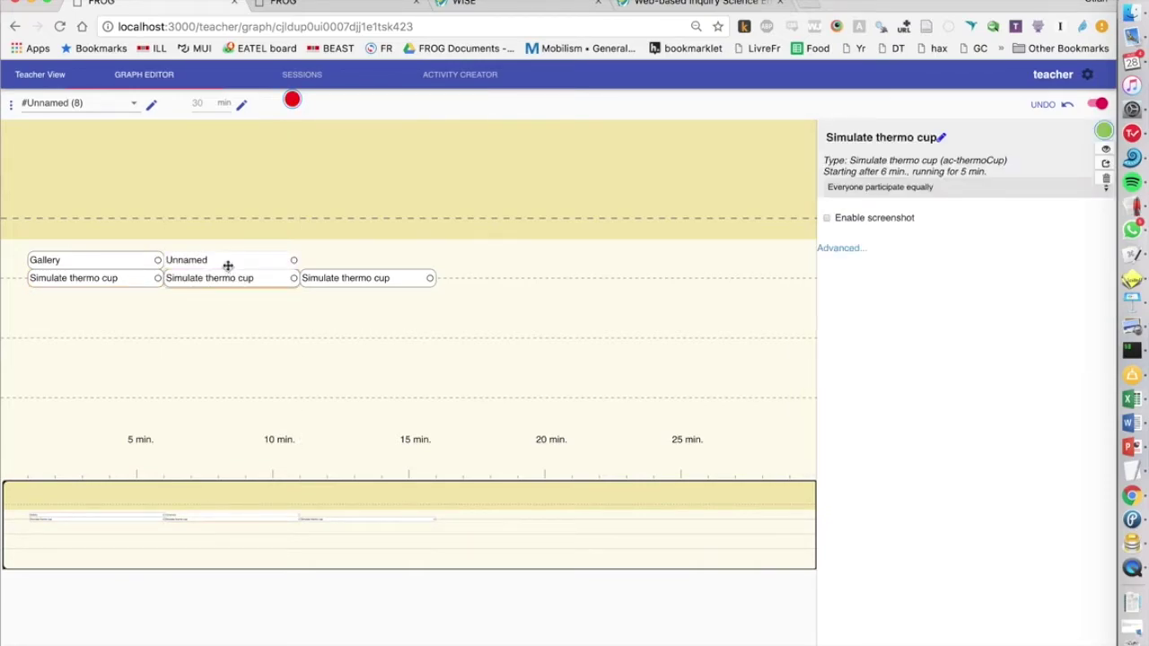
pyautogui.click(228, 266)
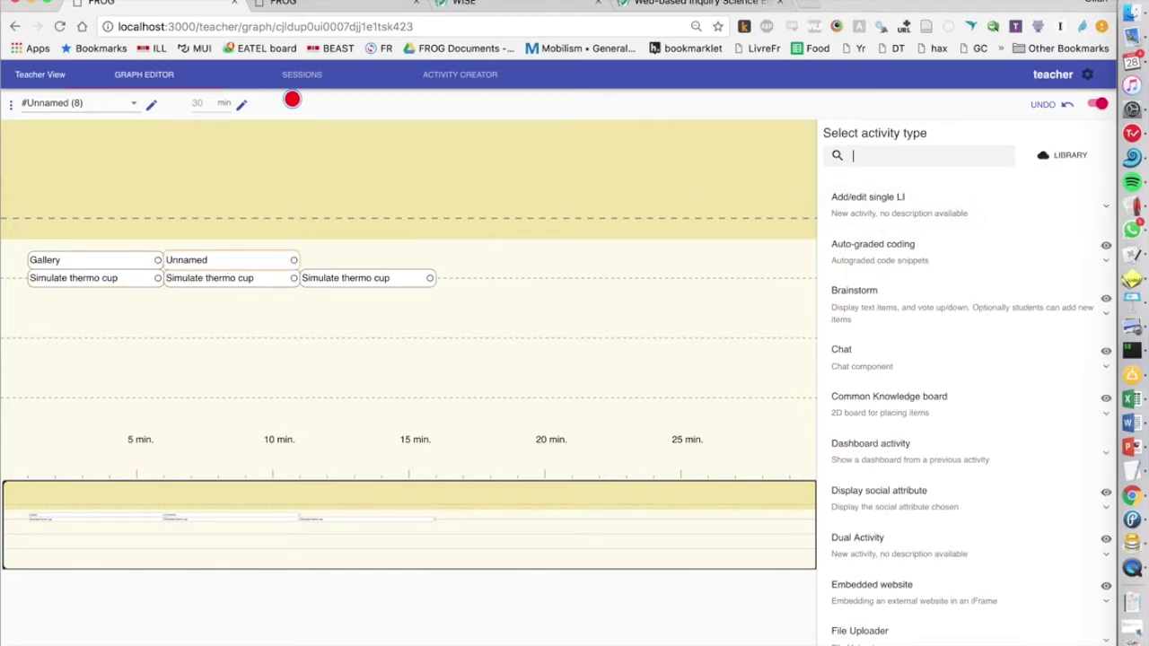
pyautogui.write('plot')
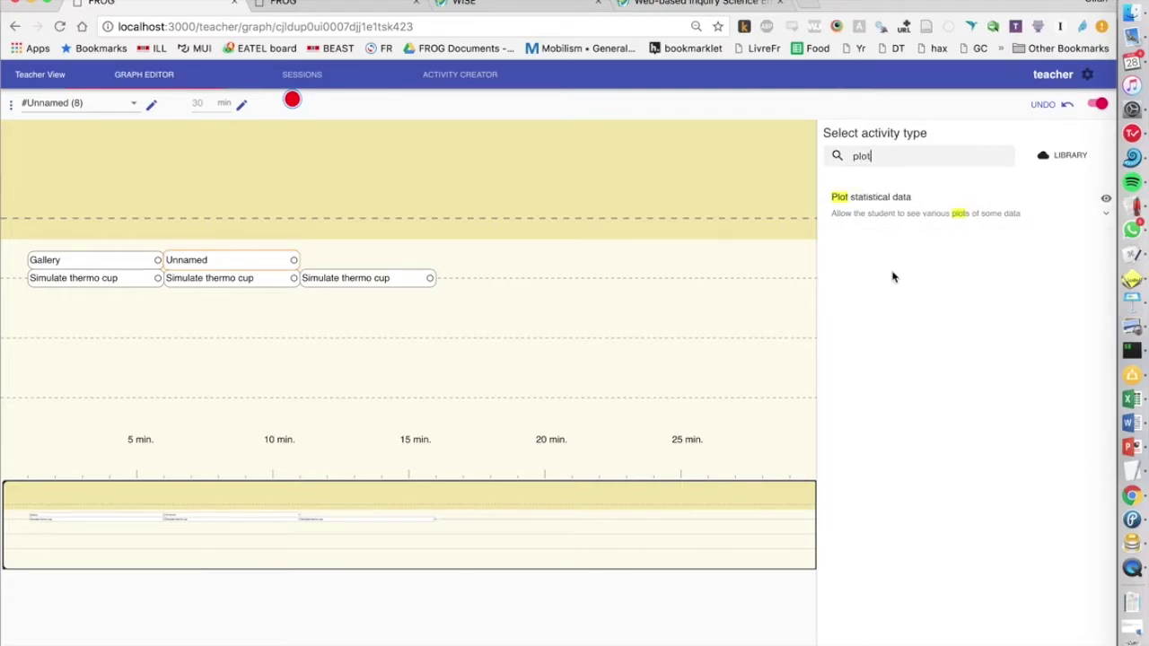
pyautogui.click(880, 220)
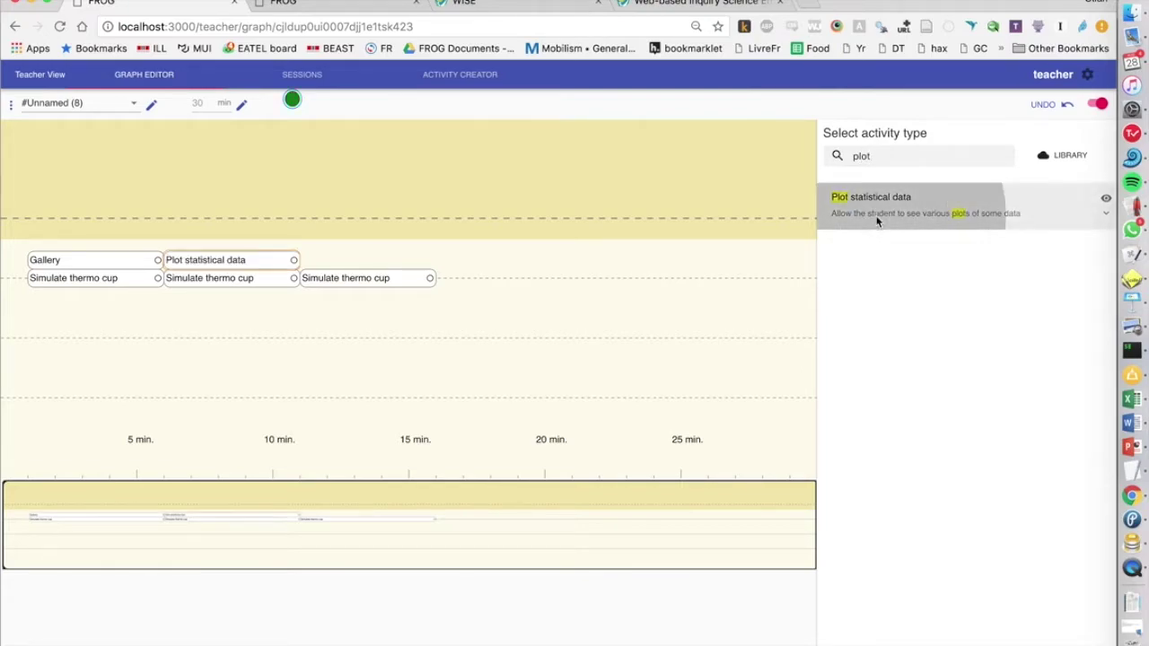
# Set the streaming target of the second Simulate thermo cup activity to Plot statistical data
pyautogui.click(225, 280)
pyautogui.click(834, 251)
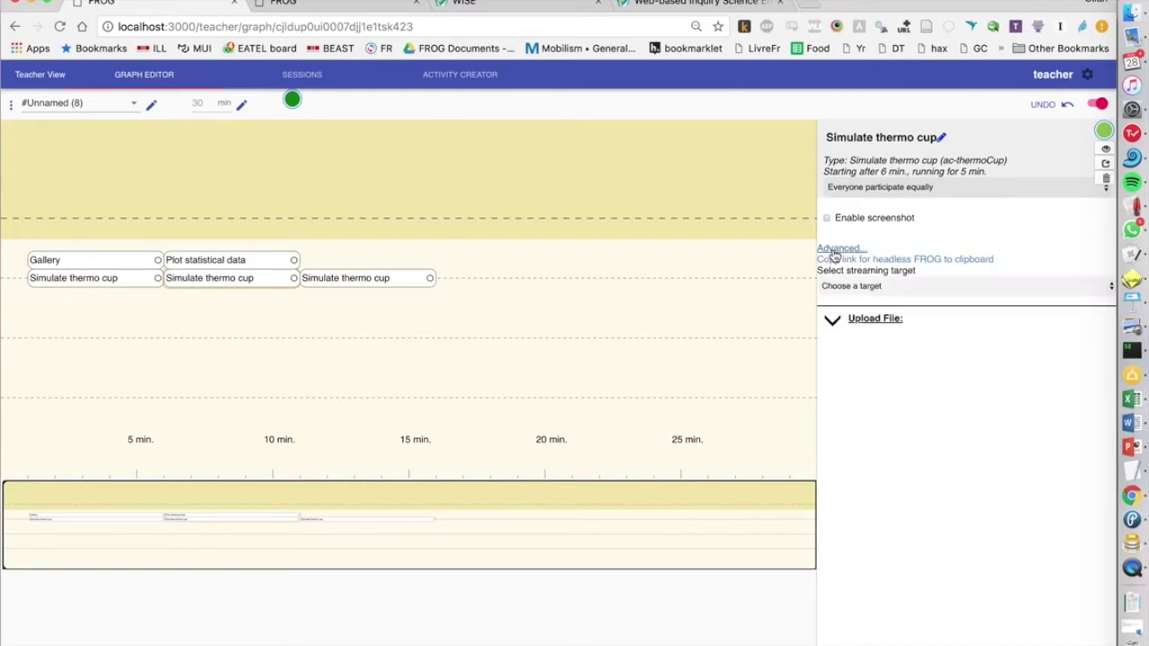
pyautogui.click(861, 288)
pyautogui.click(846, 331)
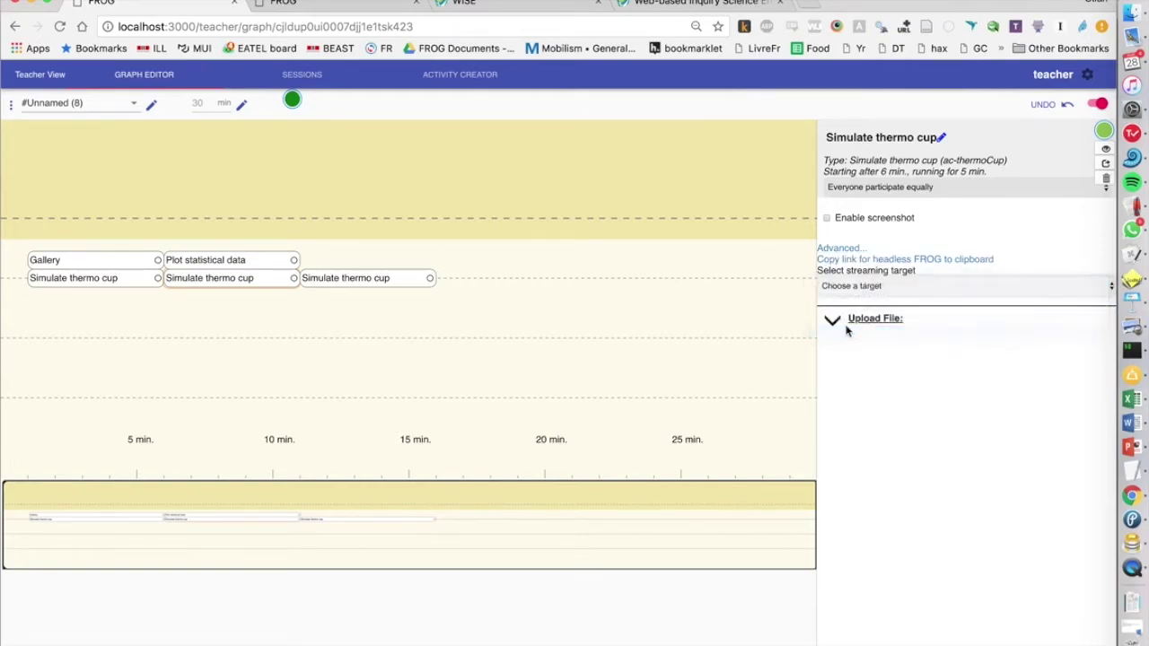
# Add a Spreadsheet activity, found by searching "sprea", above the third Simulate thermo cup and set its number of rows to 50
pyautogui.click(364, 280)
pyautogui.doubleClick(357, 260)
pyautogui.click(377, 259)
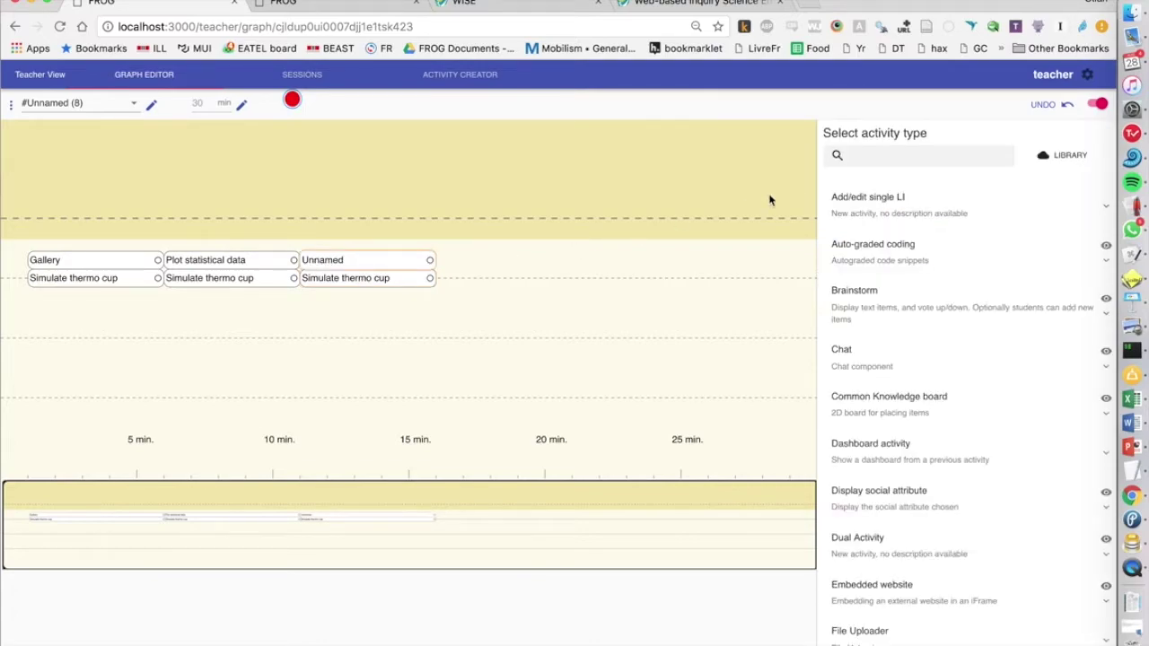
pyautogui.click(865, 159)
pyautogui.write('spead')
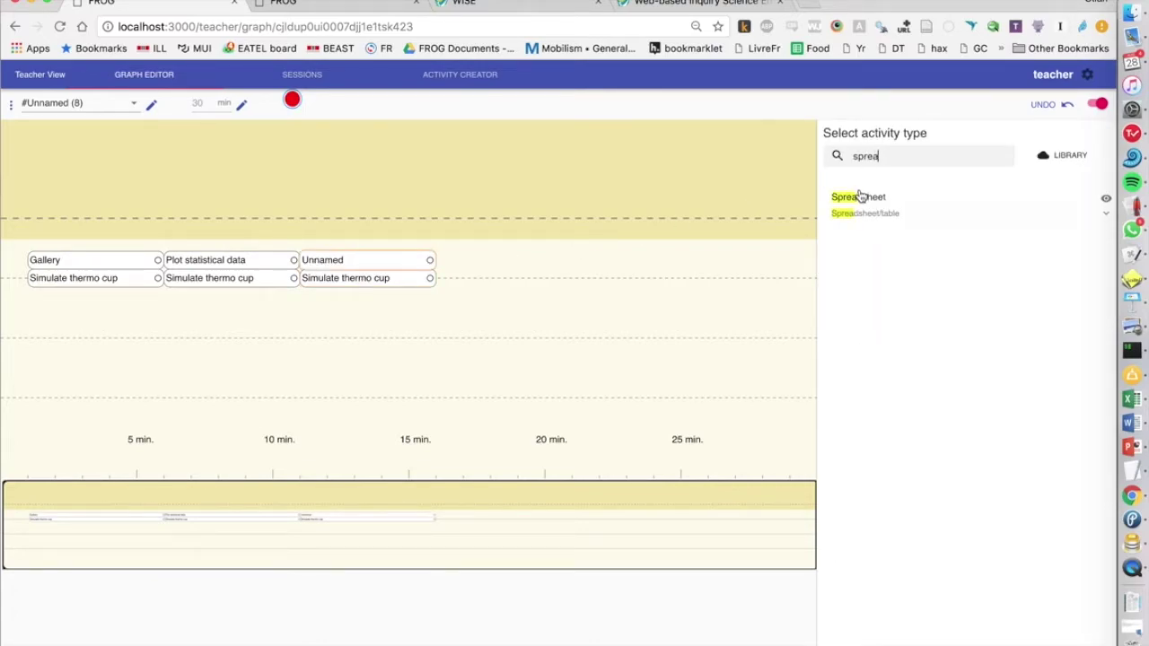
pyautogui.click(854, 196)
pyautogui.click(848, 271)
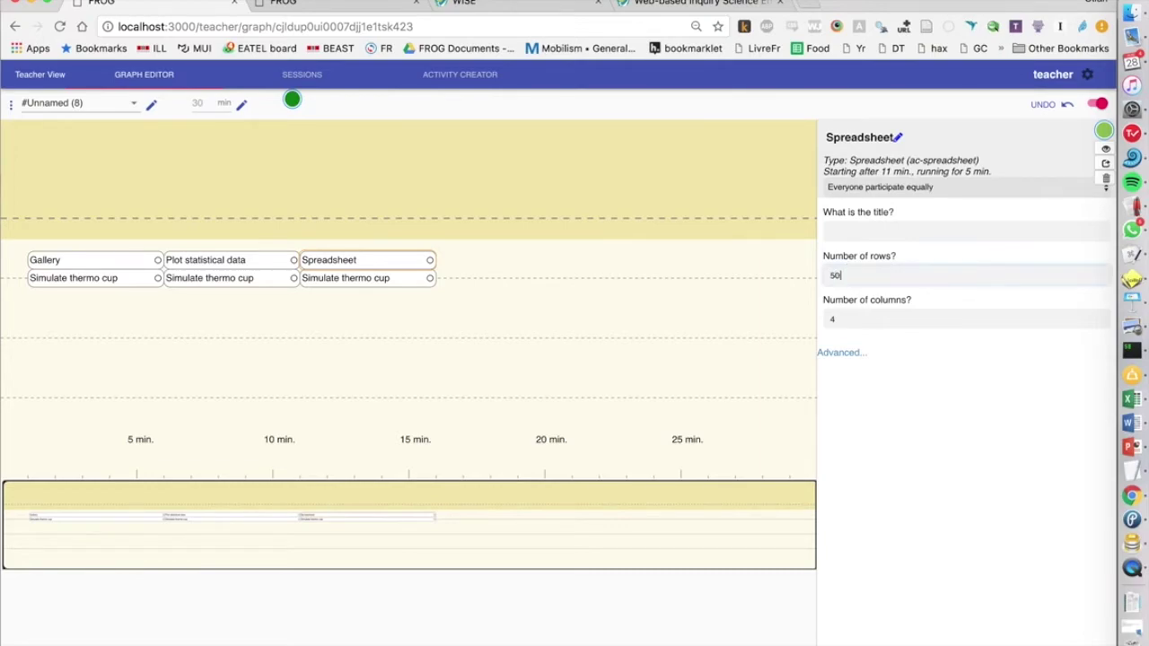
# Set the streaming target of the third Simulate thermo cup to Spreadsheet, and check the settings of the first one
pyautogui.click(367, 278)
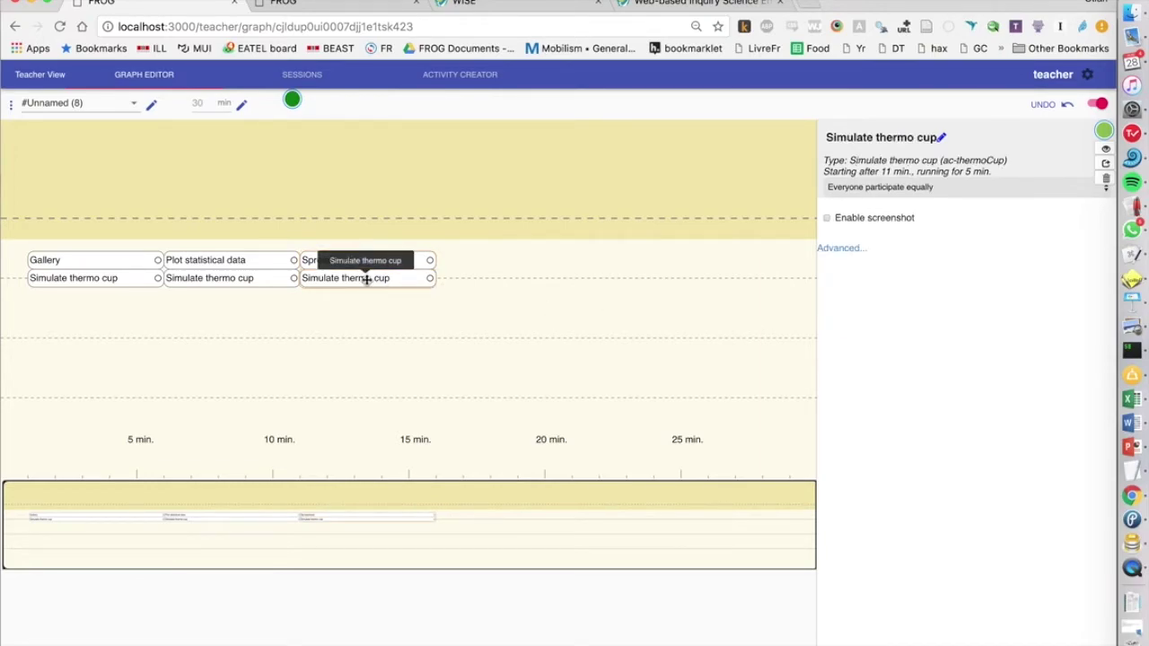
pyautogui.click(835, 249)
pyautogui.click(876, 286)
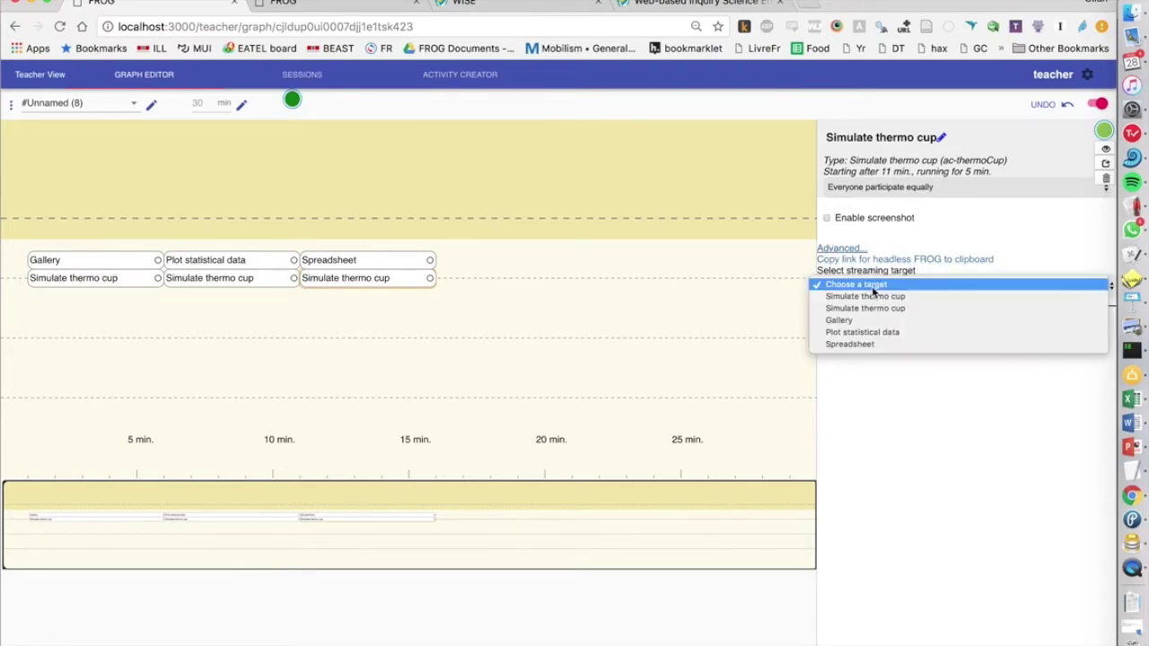
pyautogui.click(863, 344)
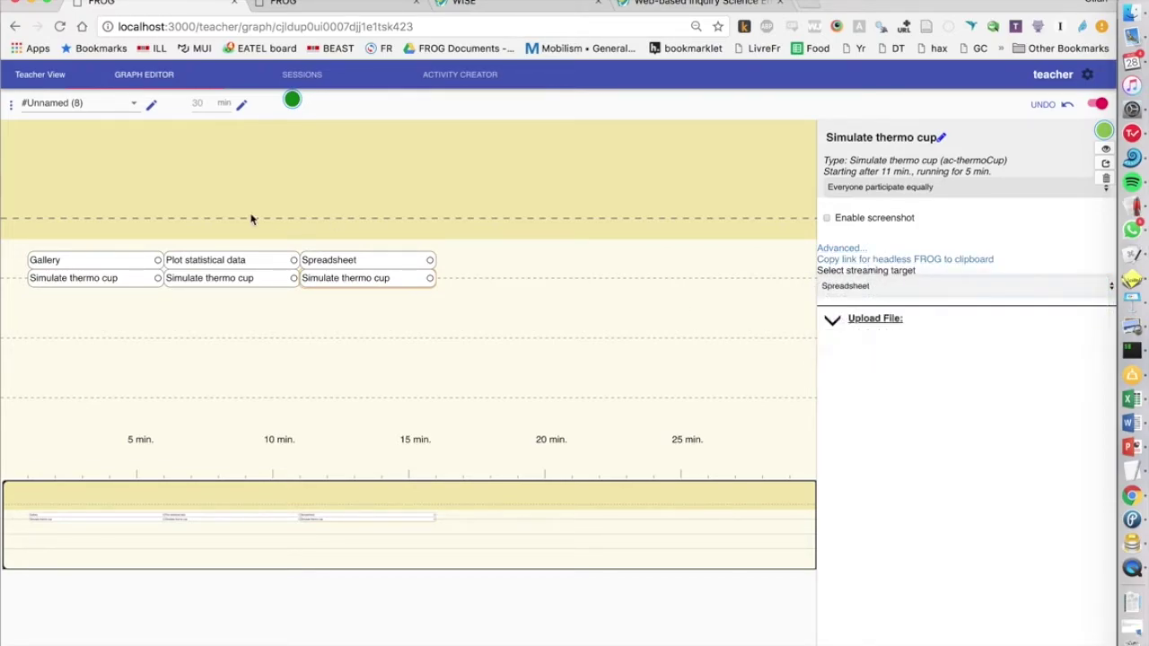
pyautogui.click(64, 278)
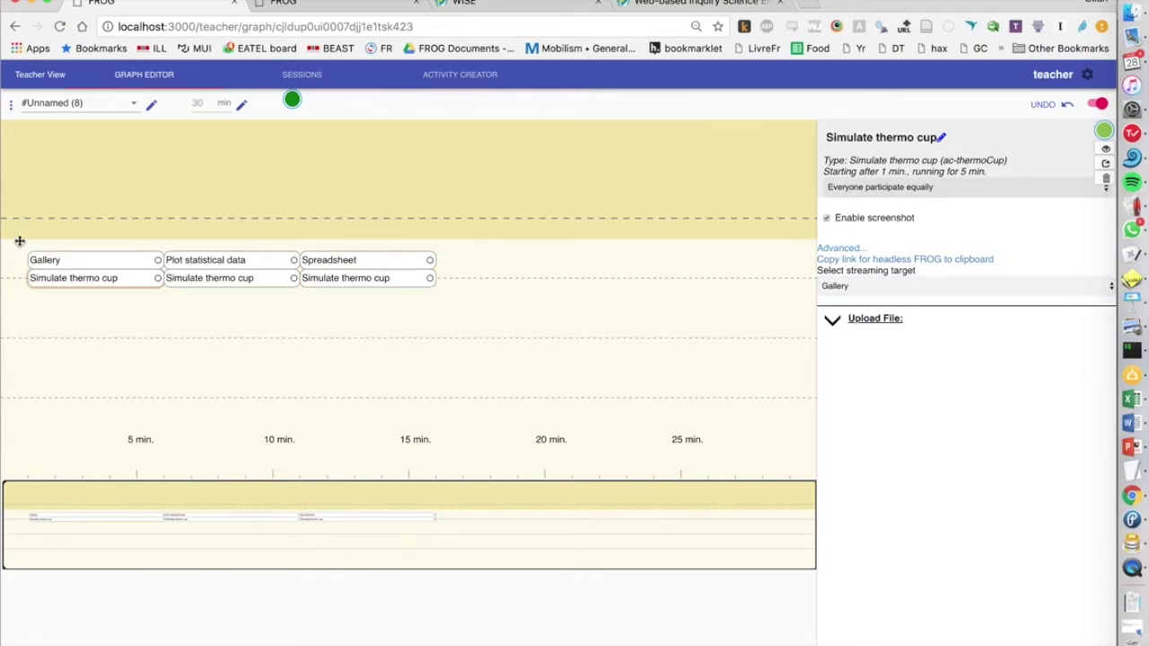
pyautogui.click(172, 308)
# Restart the session and start its first pair of activities, Gallery and Simulate thermo cup
pyautogui.click(297, 76)
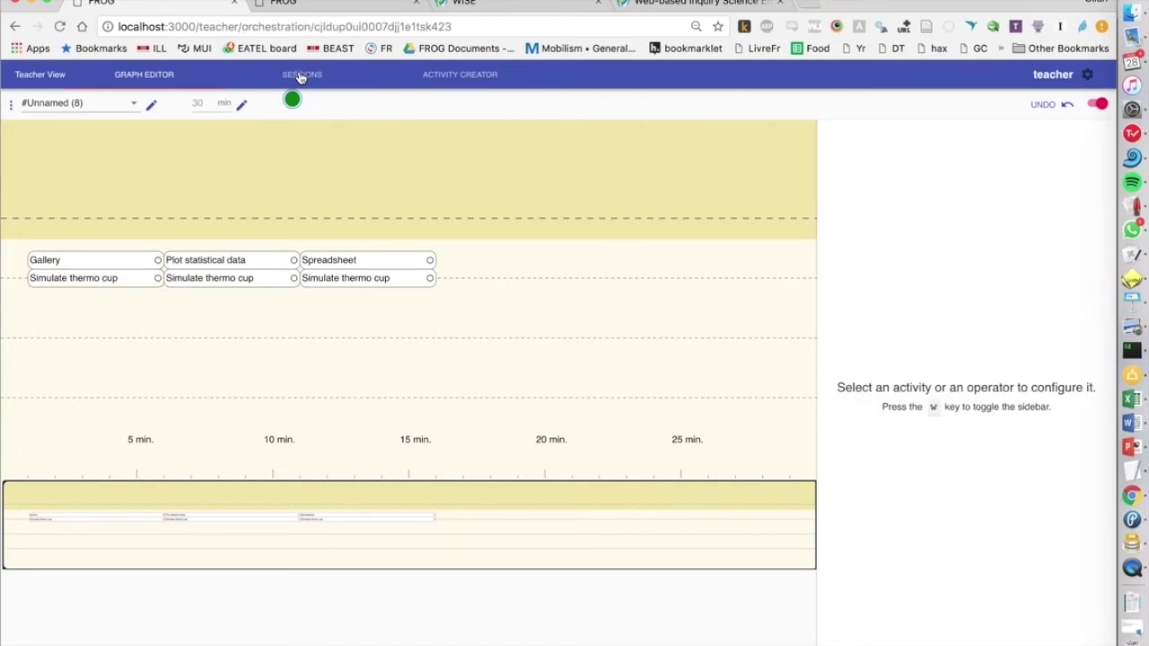
pyautogui.click(1101, 103)
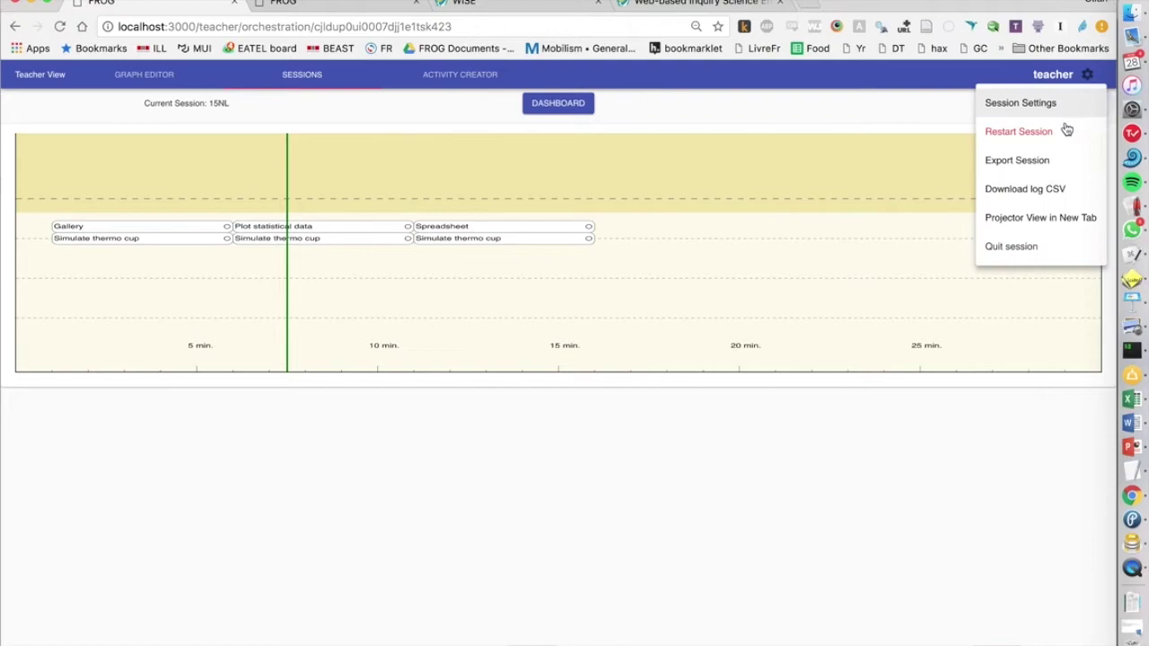
pyautogui.click(1068, 131)
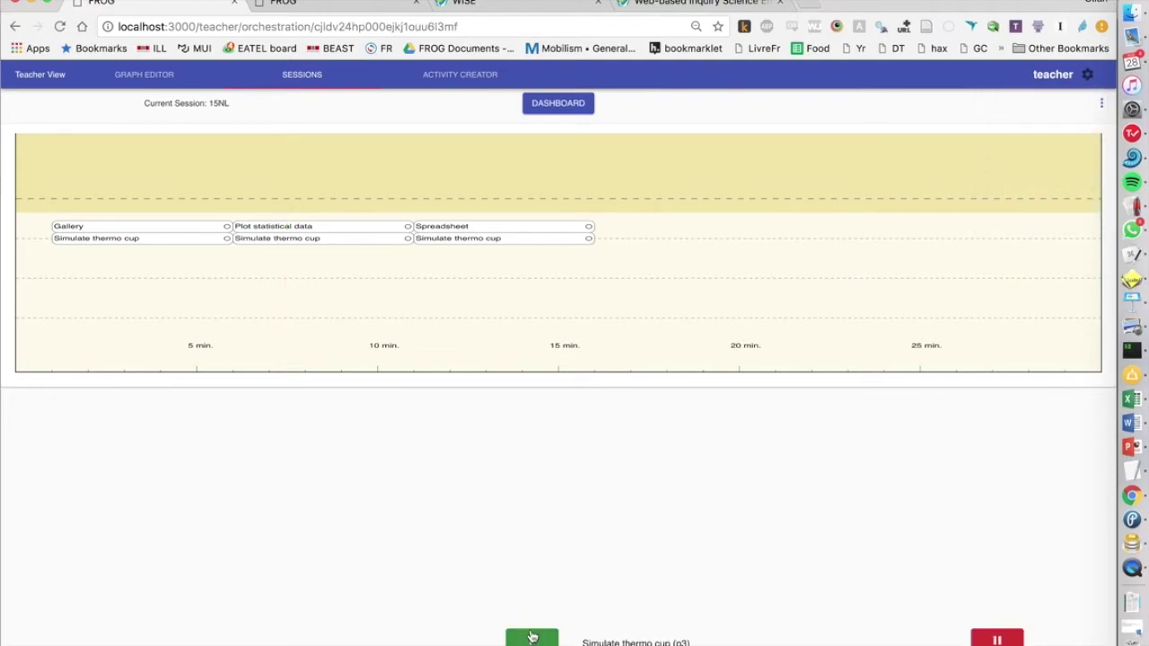
pyautogui.click(531, 638)
# In the projector view, set the simulation's cup material to Aluminum and its liquid temperature to Warm (40 °C)
pyautogui.hotkey('ctrl', 'Tab')
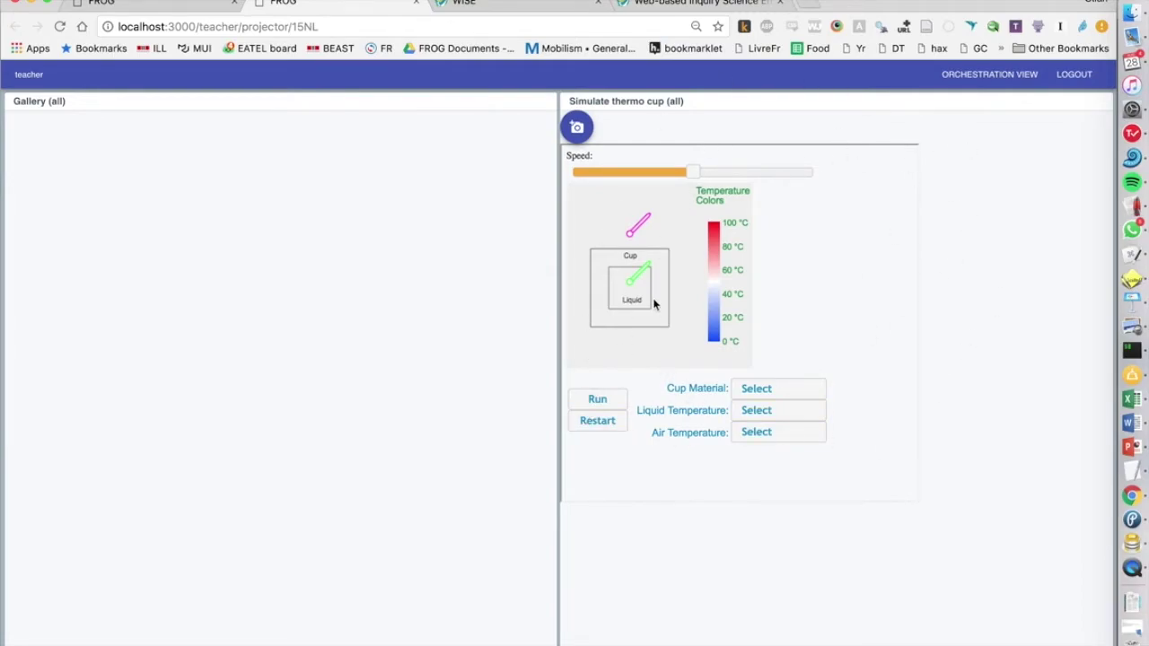
pyautogui.click(756, 389)
pyautogui.click(773, 420)
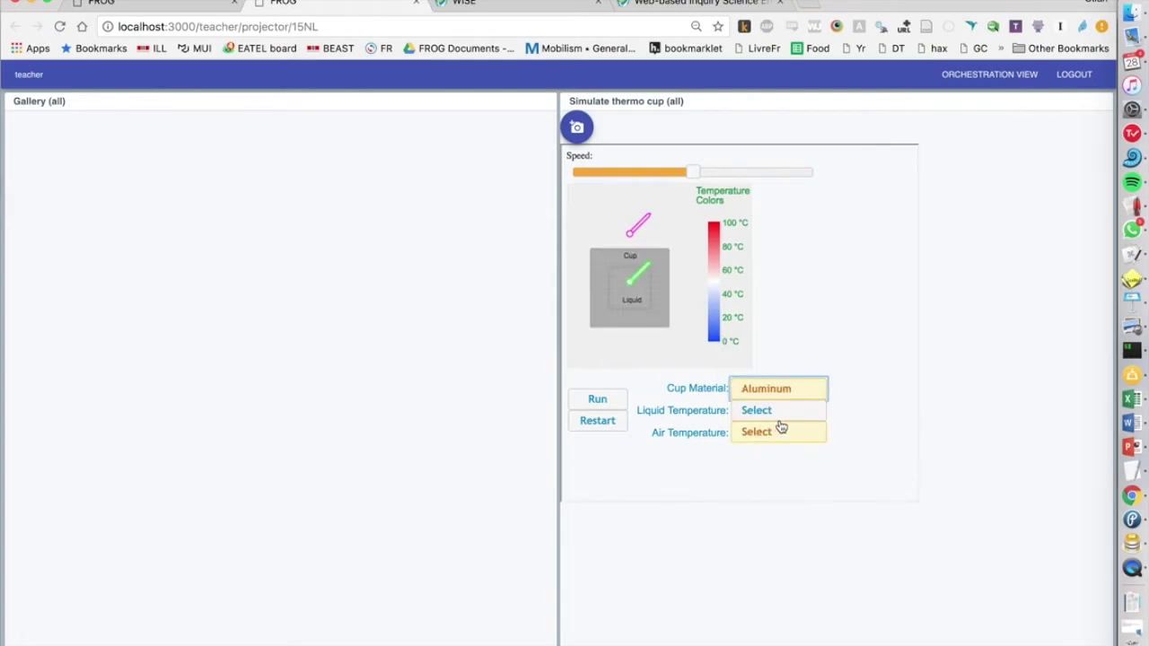
pyautogui.click(794, 410)
pyautogui.click(791, 459)
# Set the air temperature to Cold (5 °C), run the thermo cup simulation and pause it
pyautogui.click(792, 435)
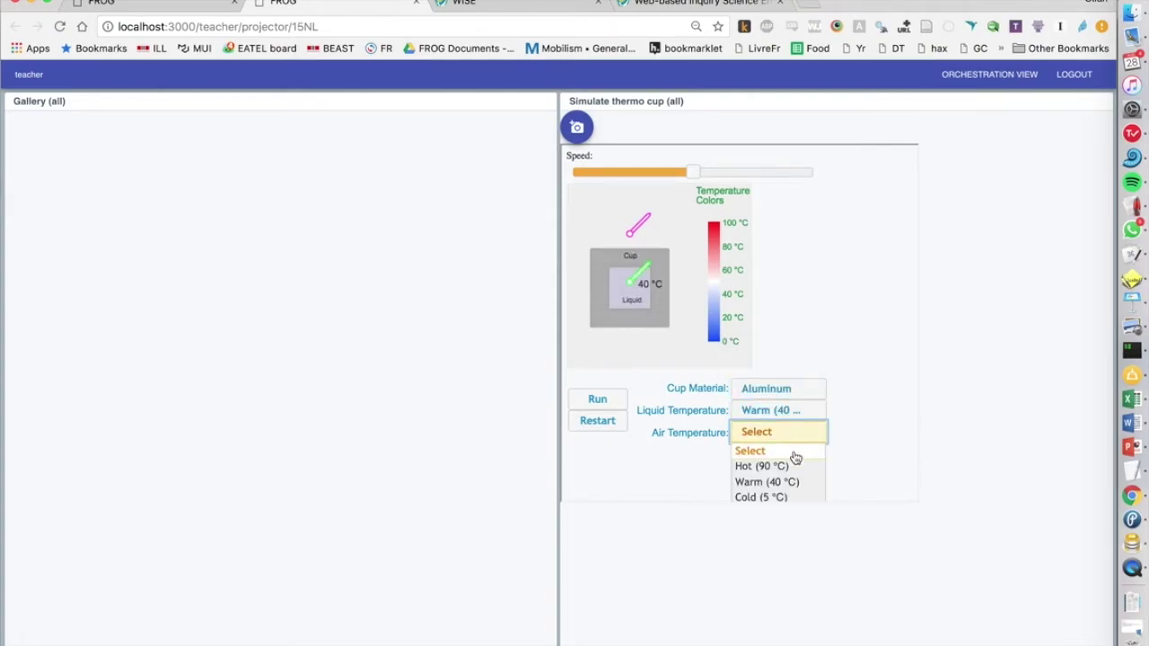
pyautogui.click(788, 509)
pyautogui.click(597, 398)
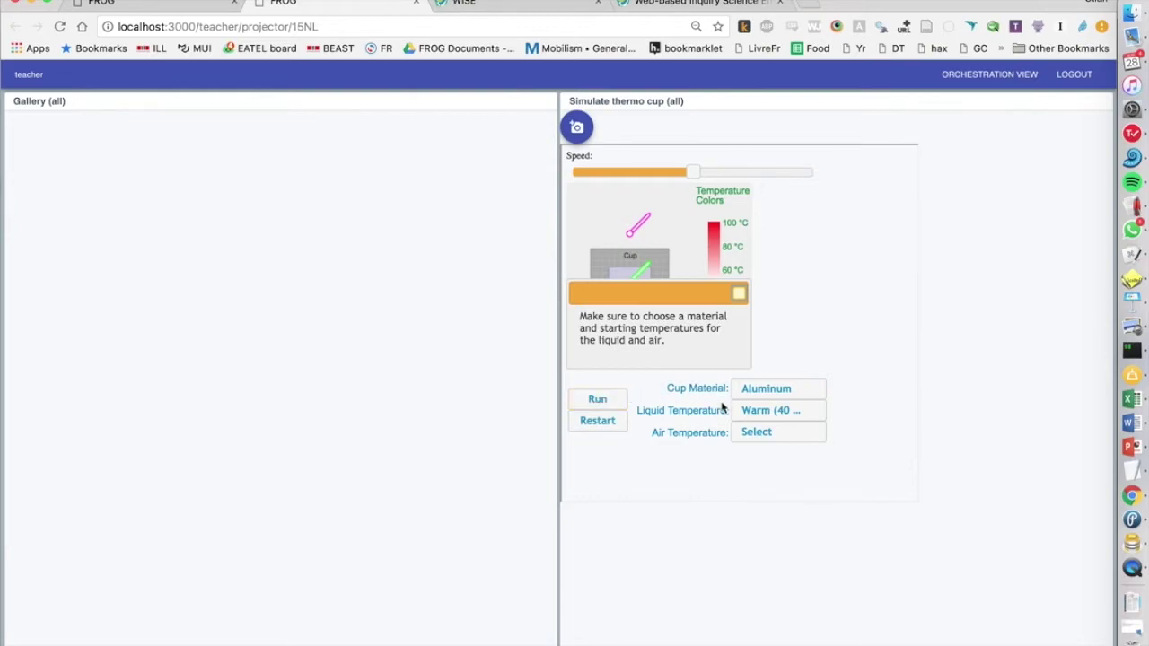
pyautogui.click(737, 294)
pyautogui.click(763, 434)
pyautogui.click(769, 497)
pyautogui.click(599, 402)
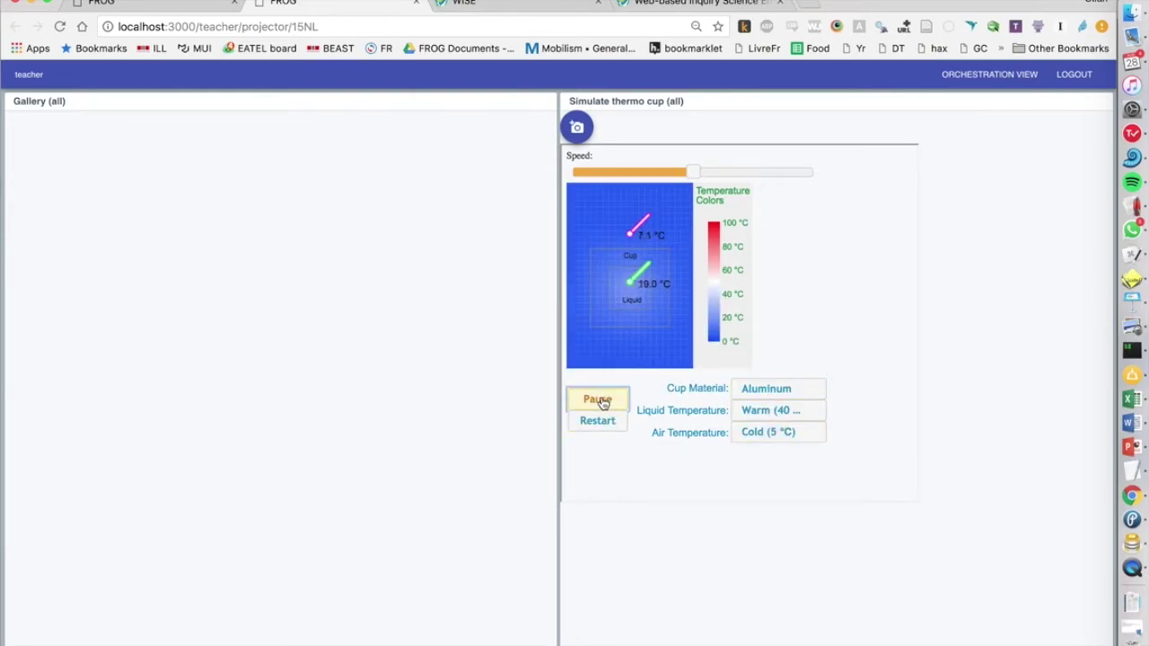
pyautogui.click(600, 400)
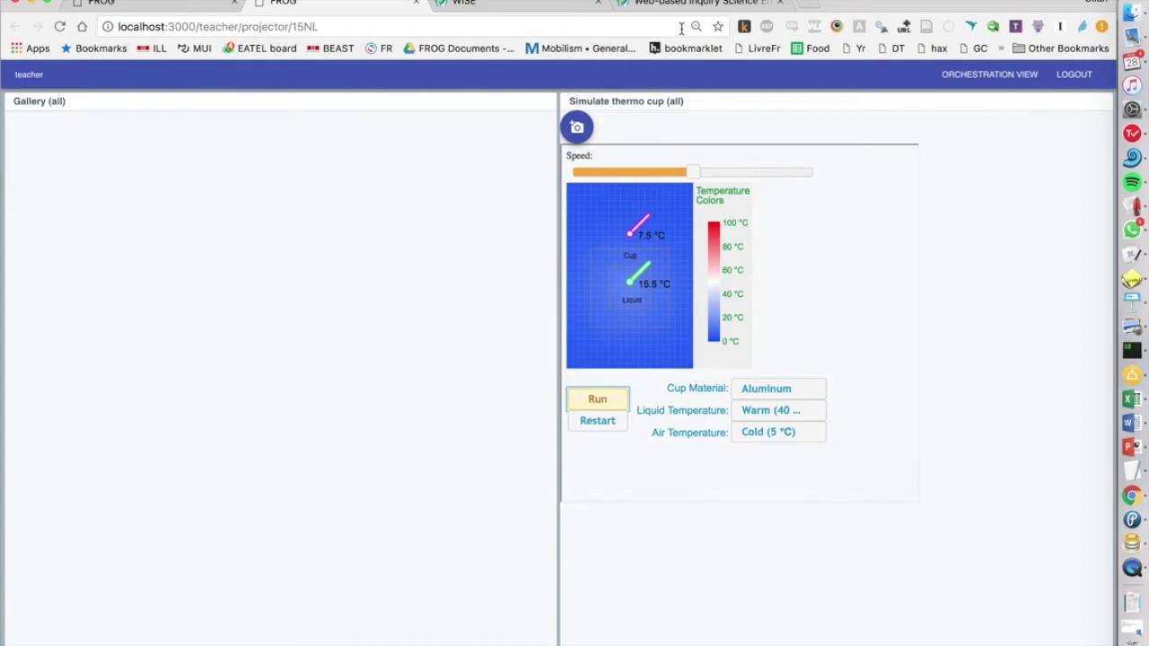
# Capture a screenshot of the paused simulation and examine the enlarged image in the gallery
pyautogui.click(580, 128)
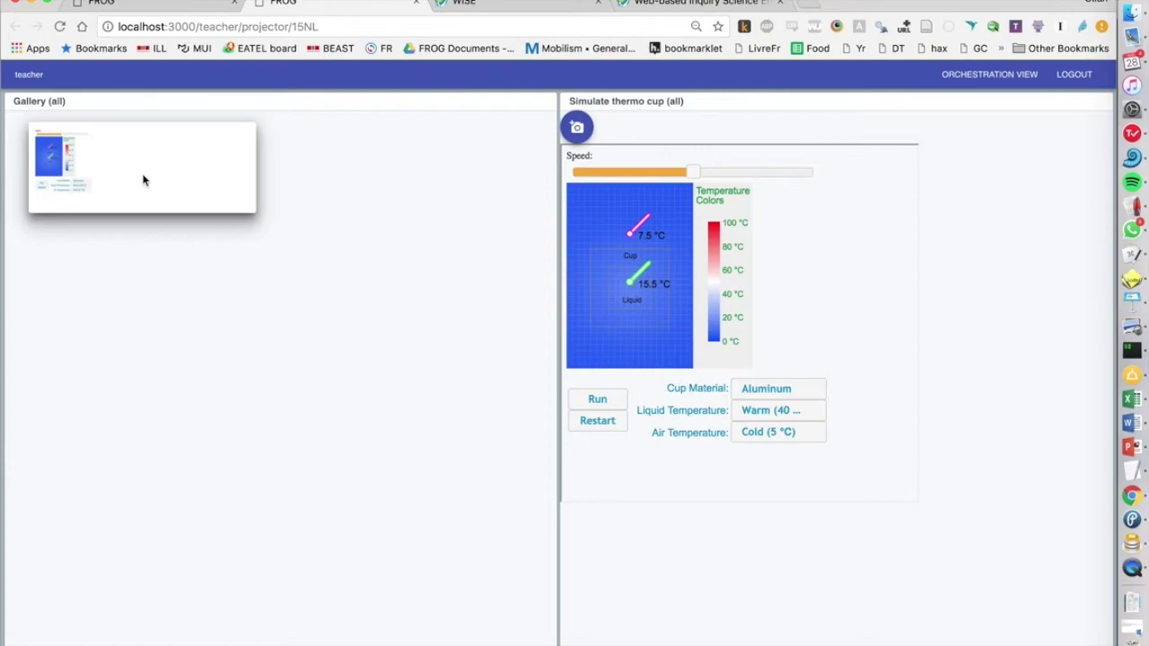
pyautogui.click(102, 169)
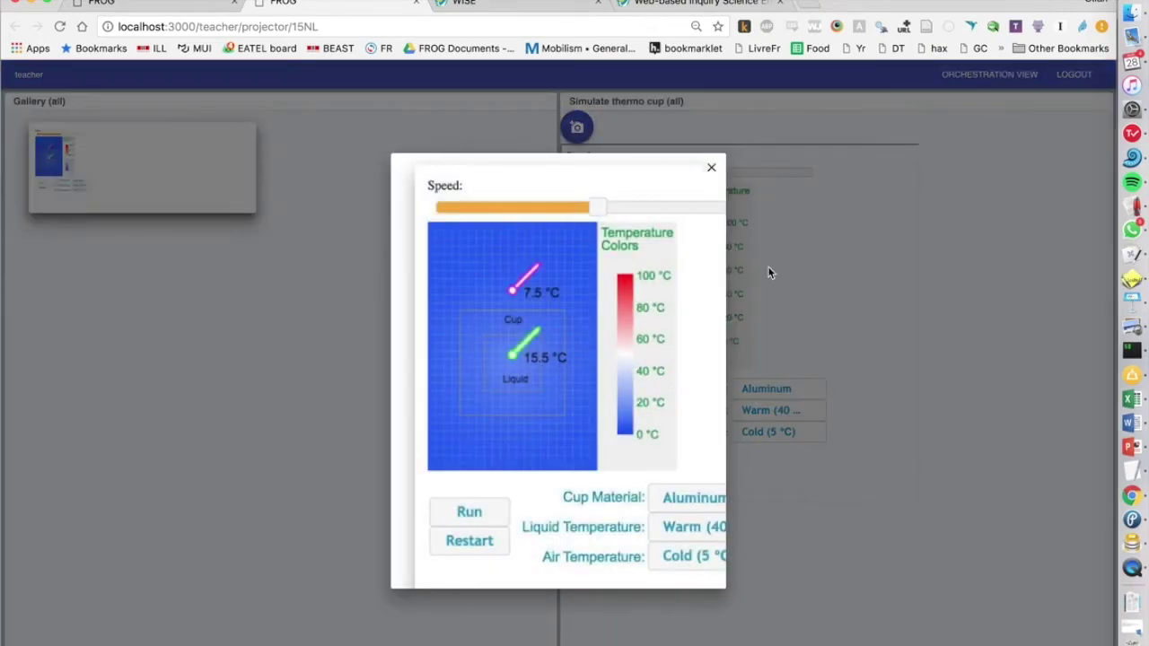
pyautogui.hscroll(5, 470, 291)
pyautogui.hscroll(-5, 469, 291)
pyautogui.scroll(-3, 469, 291)
pyautogui.scroll(3, 469, 291)
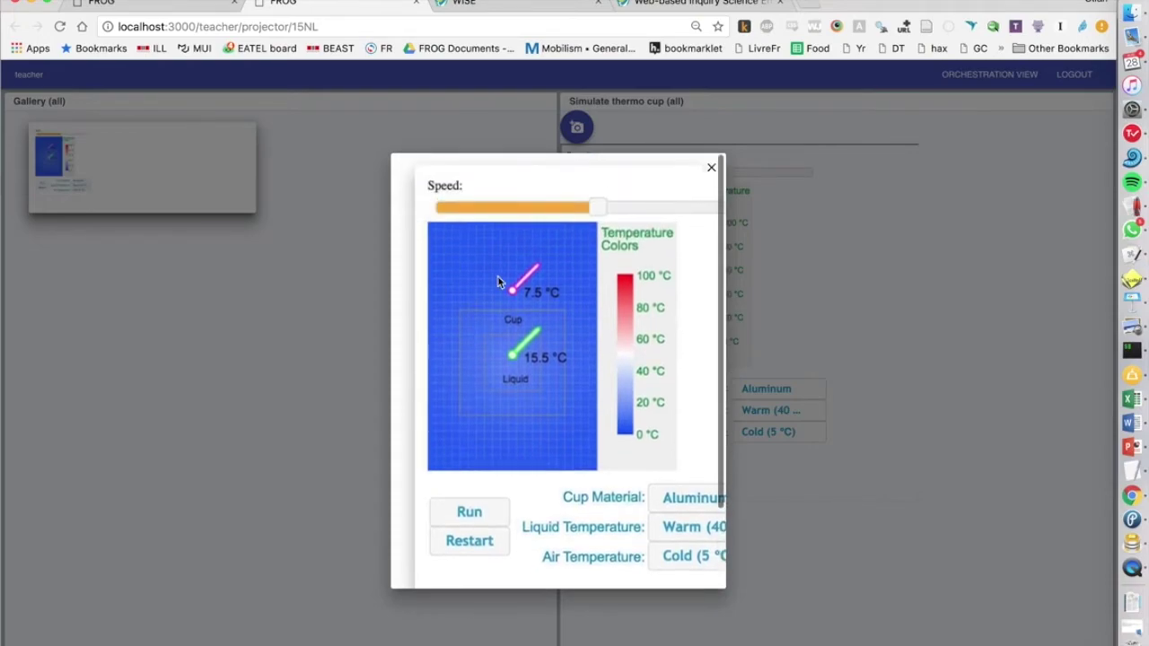
pyautogui.click(712, 167)
# In the graph editor, enable student comments on the Gallery's Learning Items with the comment guidelines "What are the laws of thermodynamics?"
pyautogui.click(149, 6)
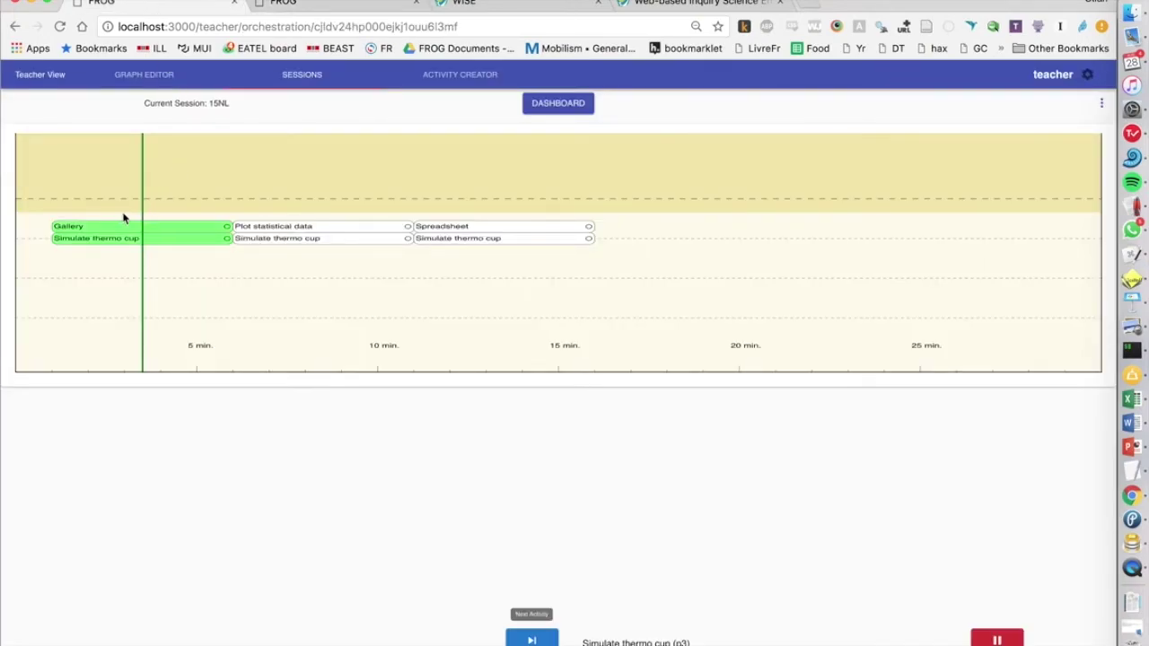
pyautogui.click(163, 81)
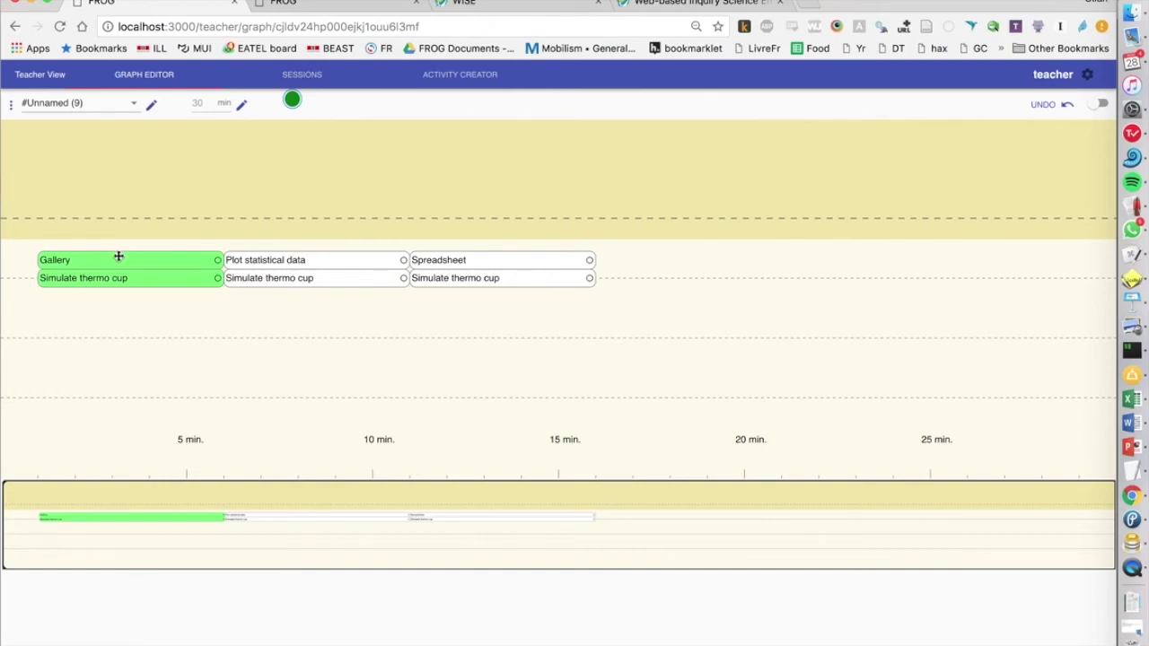
pyautogui.click(118, 259)
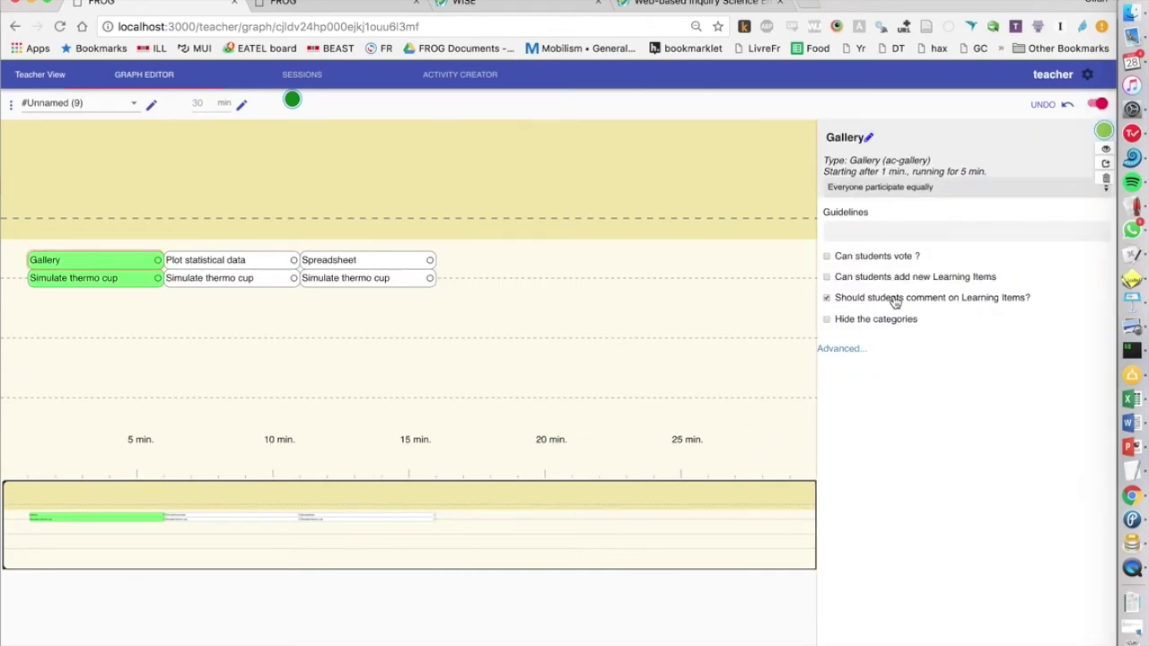
pyautogui.click(880, 332)
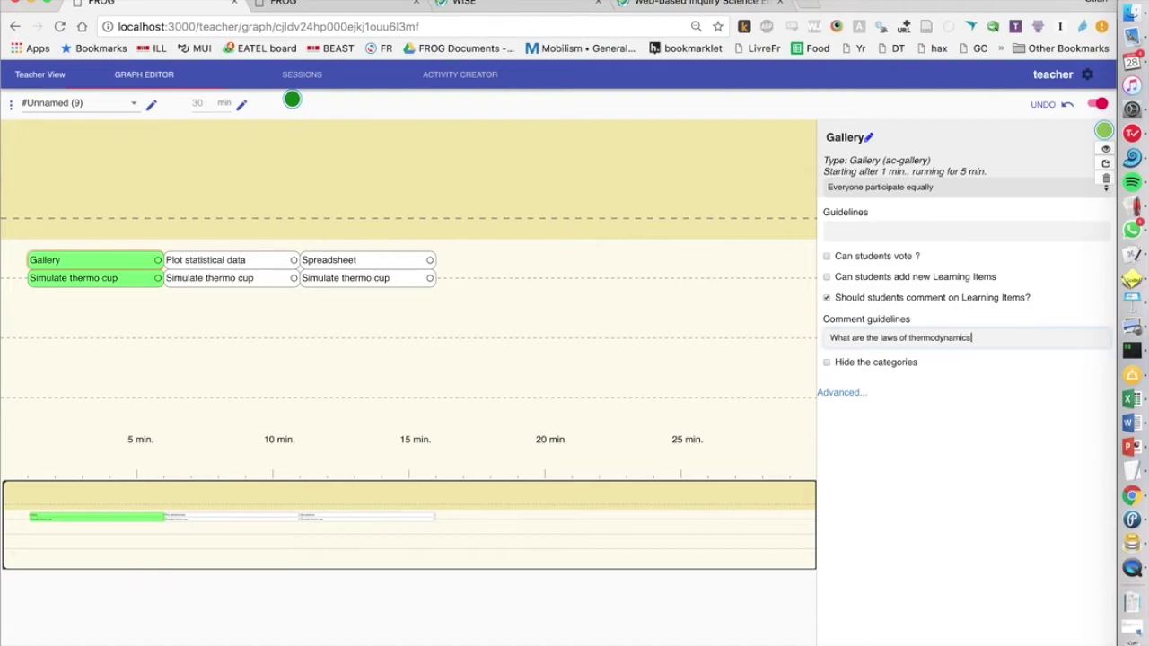
# In the projector view, add the comment "These are the laws" to the gallery's simulation screenshot and save it
pyautogui.hotkey('ctrl', 'Tab')
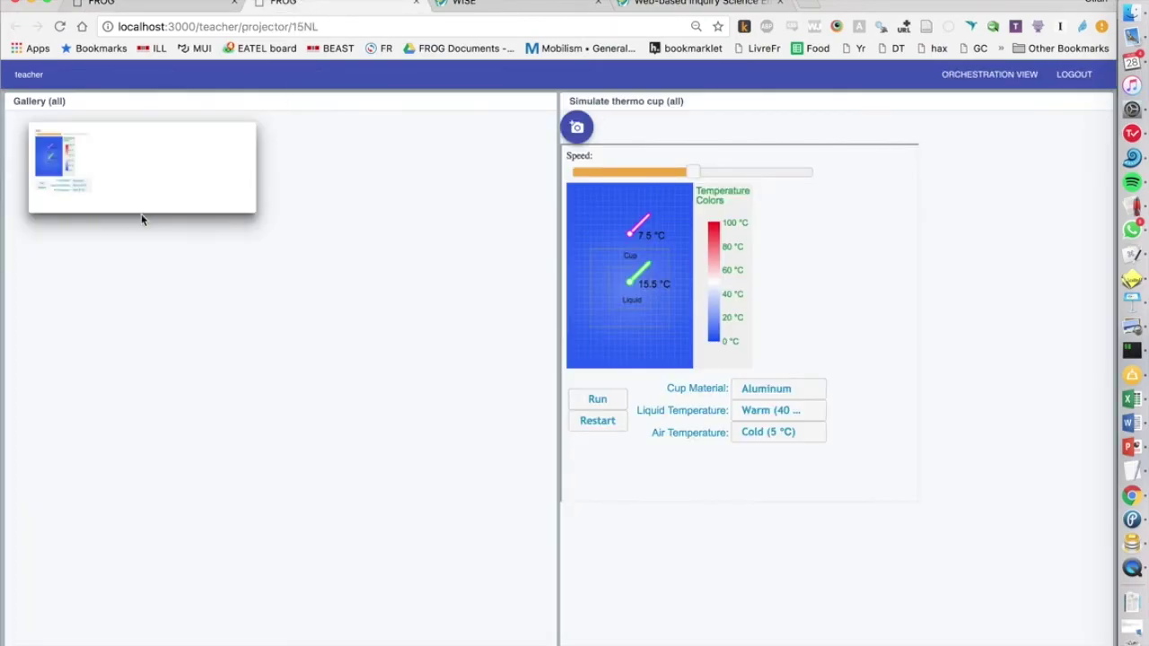
pyautogui.click(155, 190)
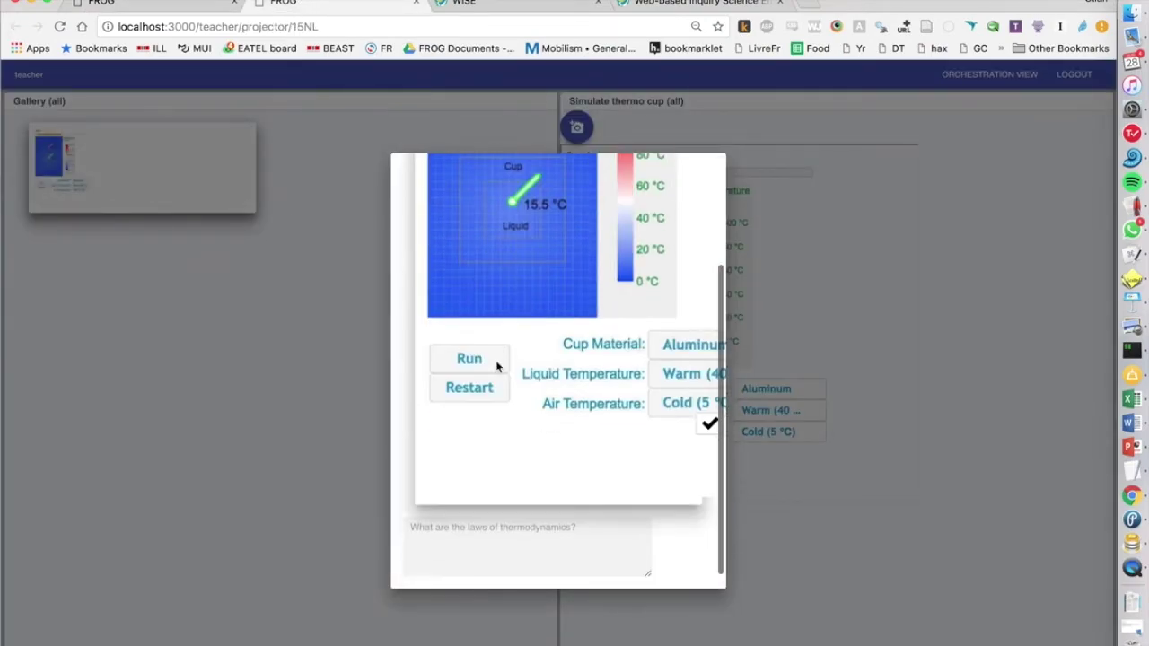
pyautogui.click(476, 523)
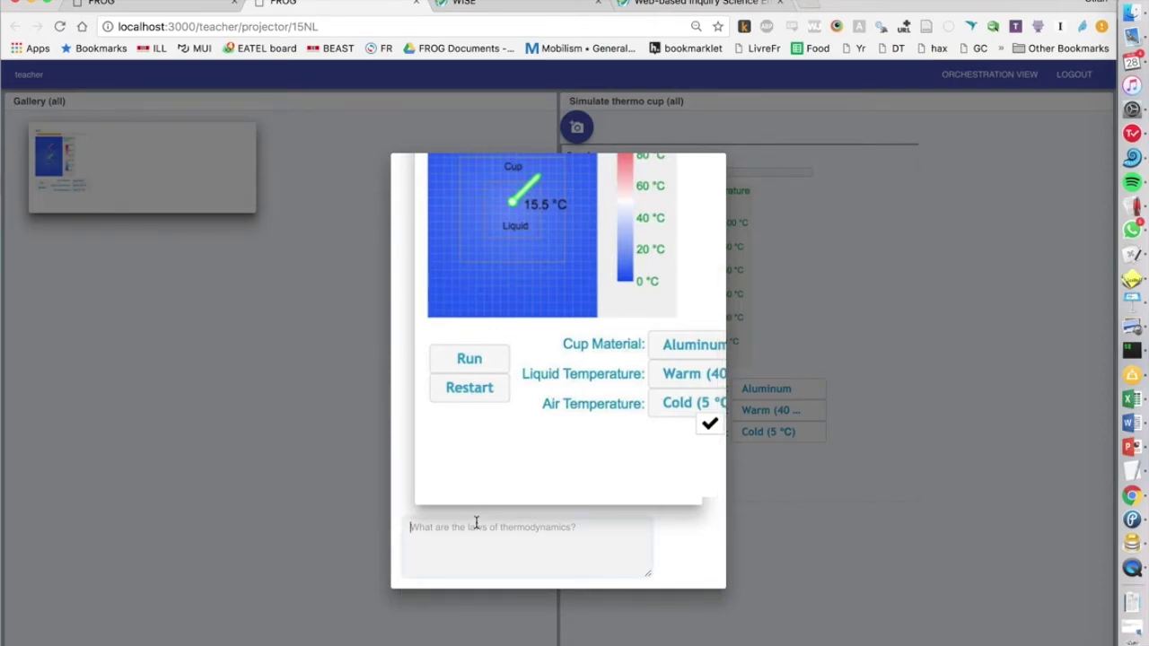
pyautogui.write('These are the la')
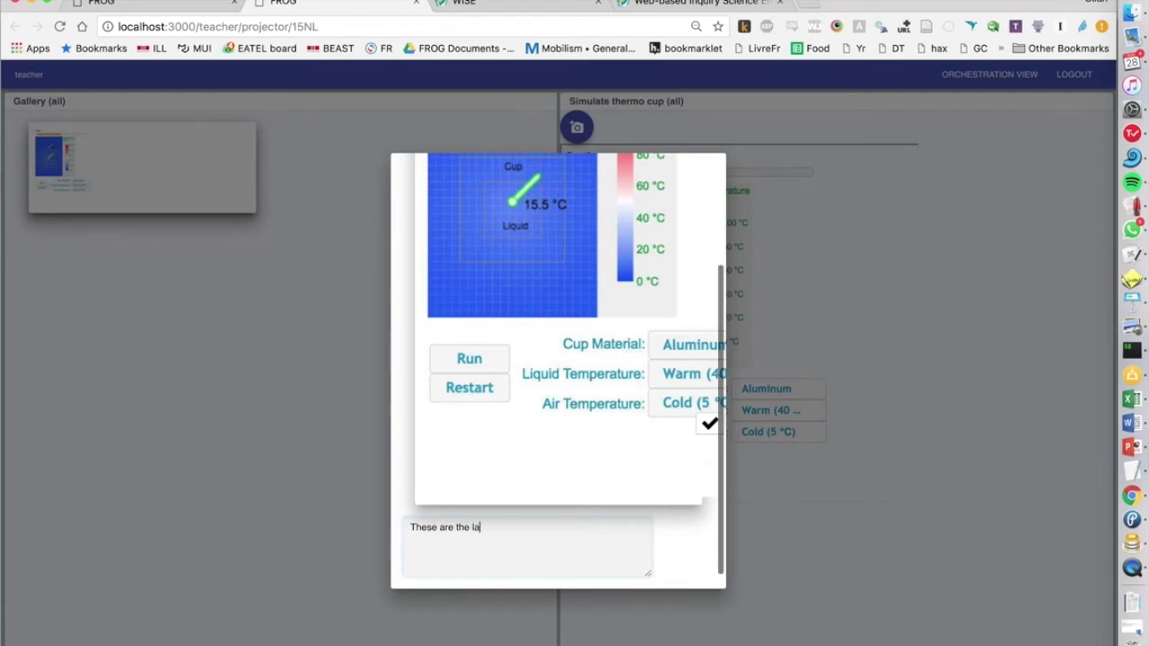
pyautogui.write('ws')
pyautogui.click(709, 424)
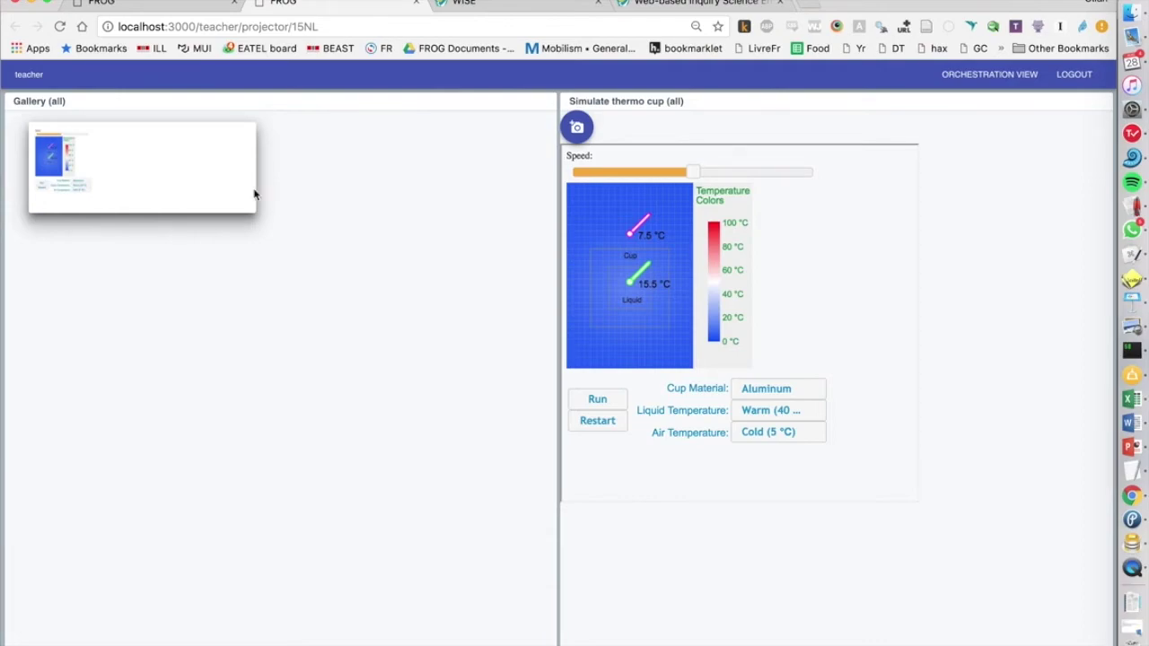
# Advance the session to the Plot statistical data activity and the second Simulate thermo cup
pyautogui.click(172, 5)
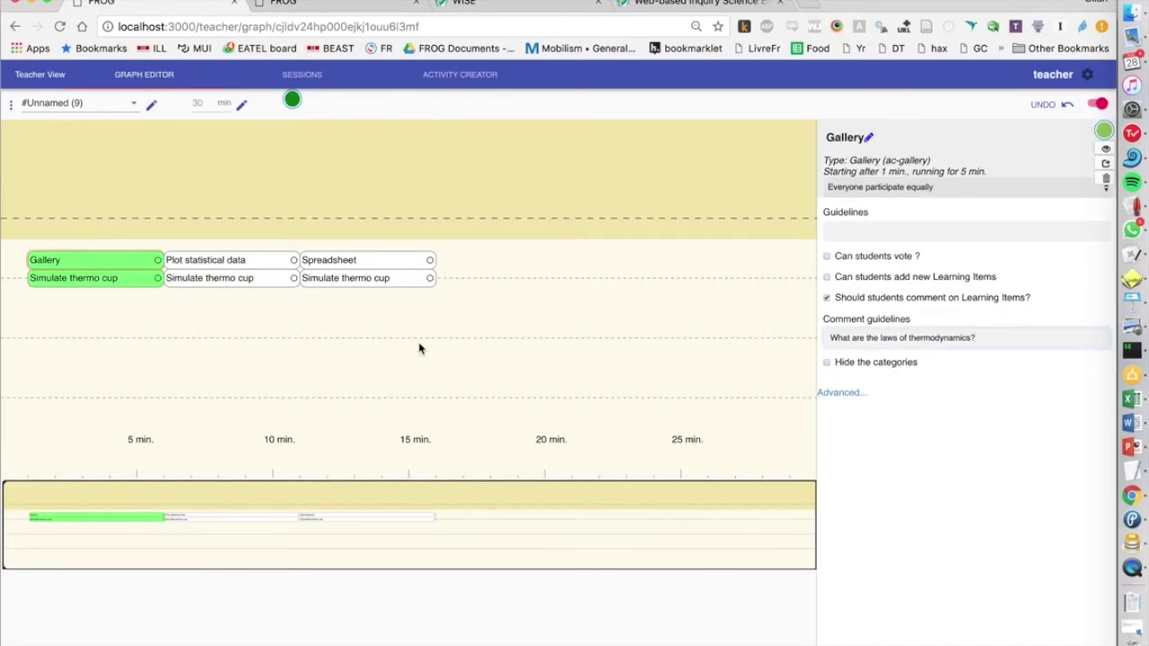
pyautogui.click(289, 75)
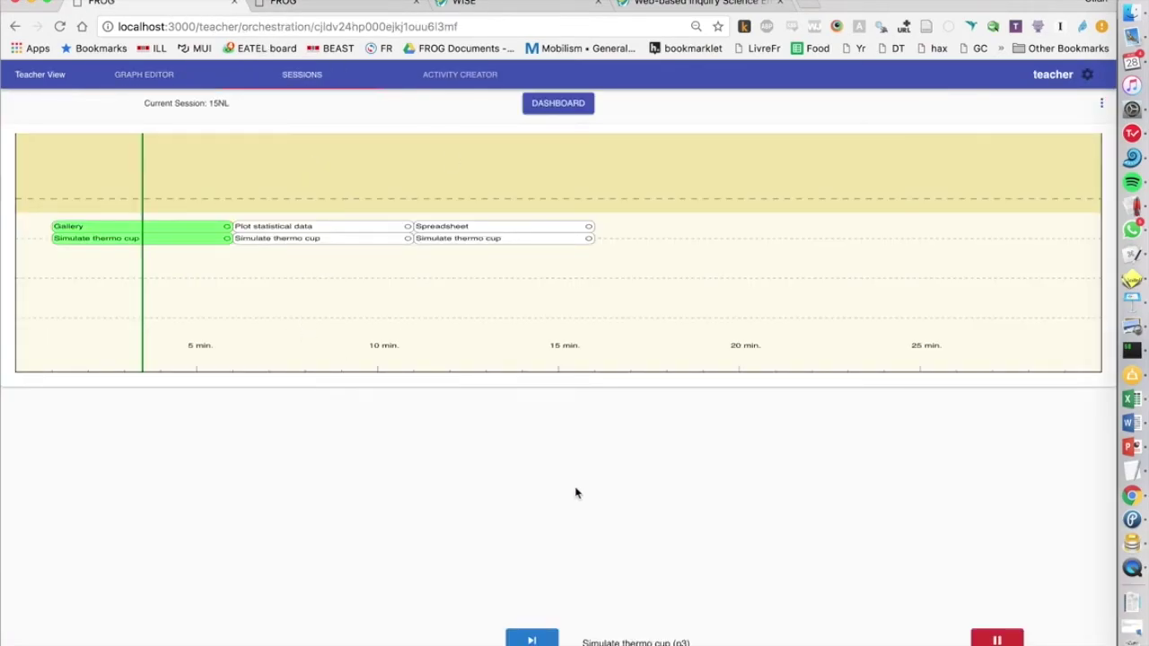
pyautogui.click(544, 640)
# In the projector view, run the simulation with an Aluminum cup, Hot (90 °C) liquid and Warm (40 °C) air, and pause it
pyautogui.click(375, 1)
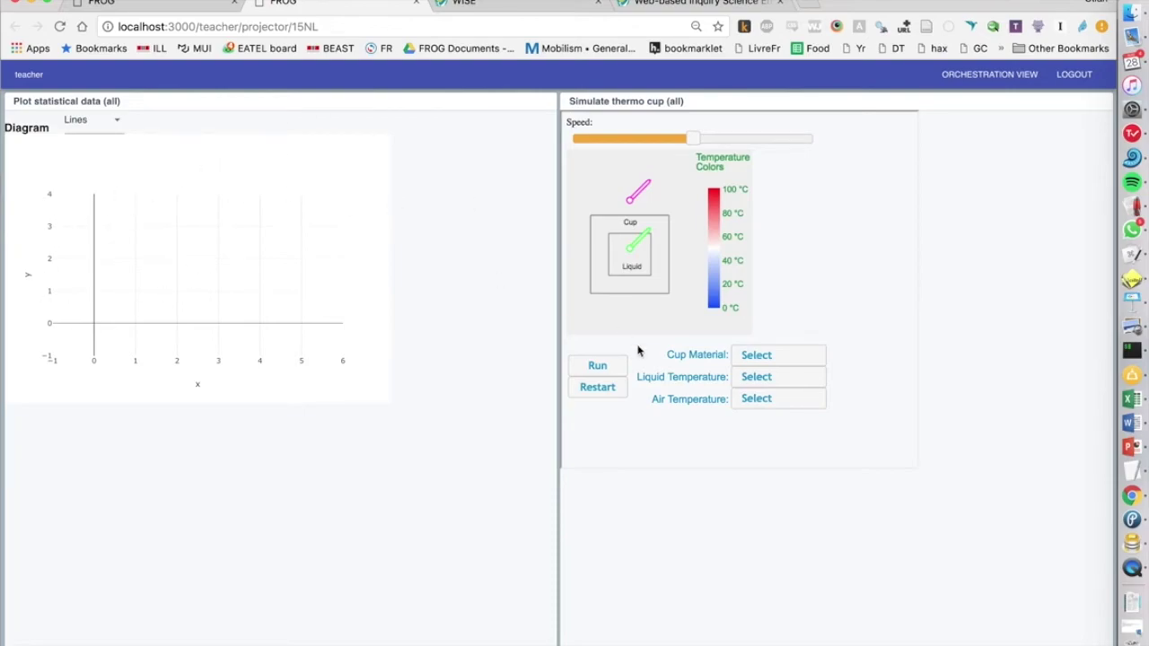
pyautogui.click(759, 357)
pyautogui.click(769, 393)
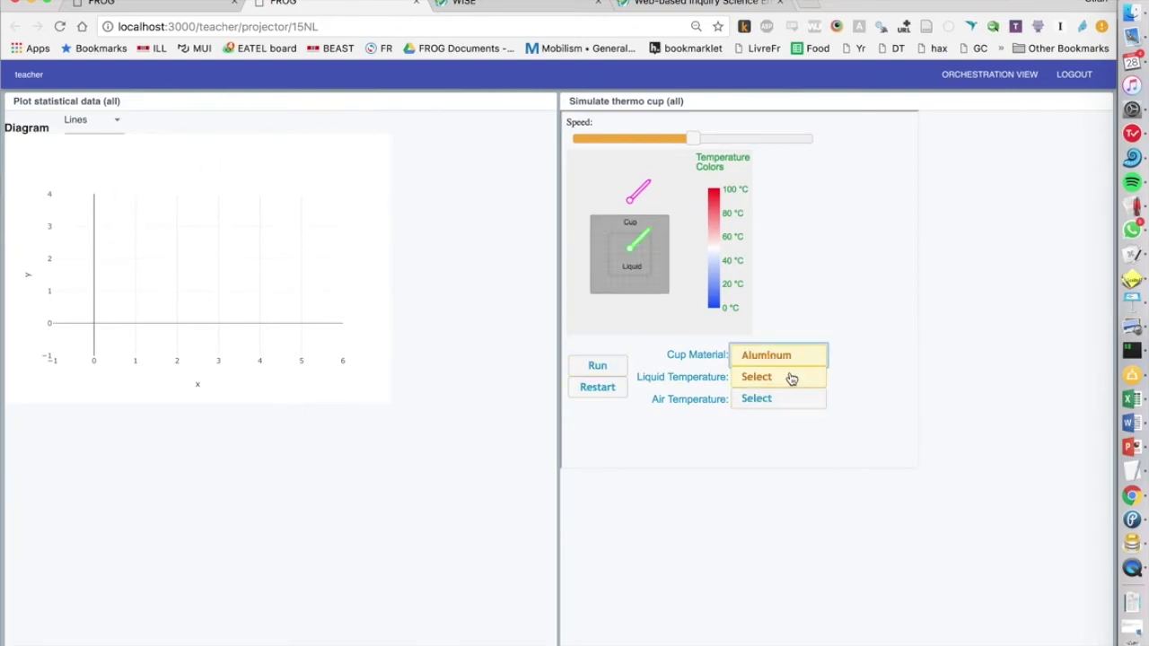
pyautogui.click(789, 378)
pyautogui.click(787, 411)
pyautogui.click(791, 401)
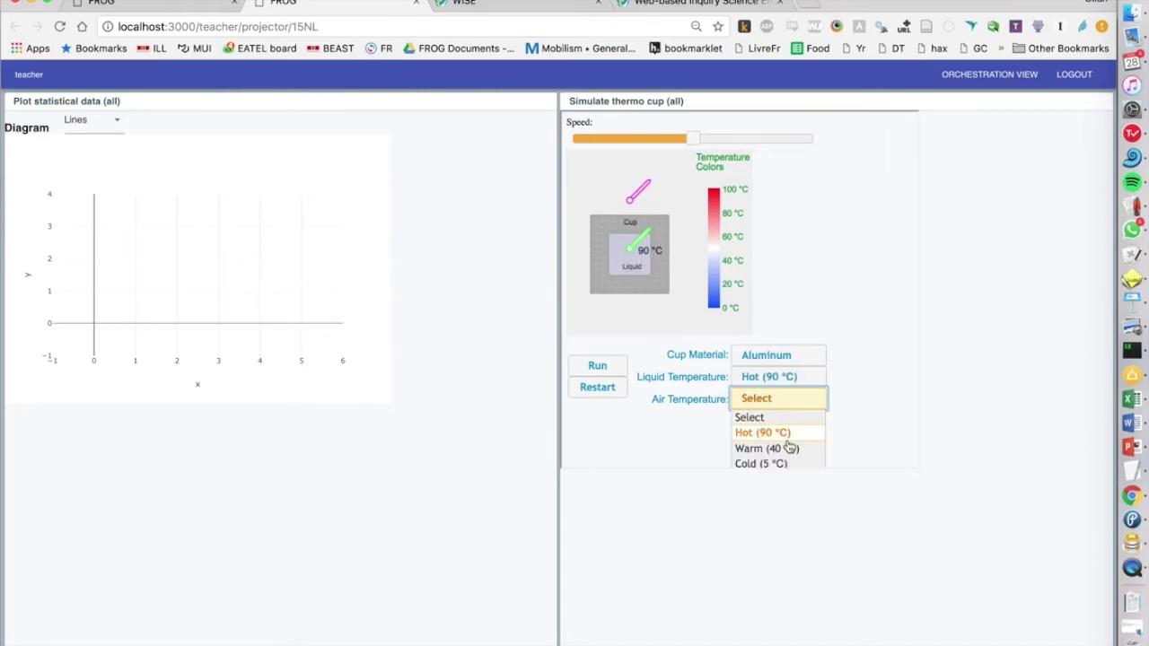
pyautogui.click(781, 449)
pyautogui.click(584, 366)
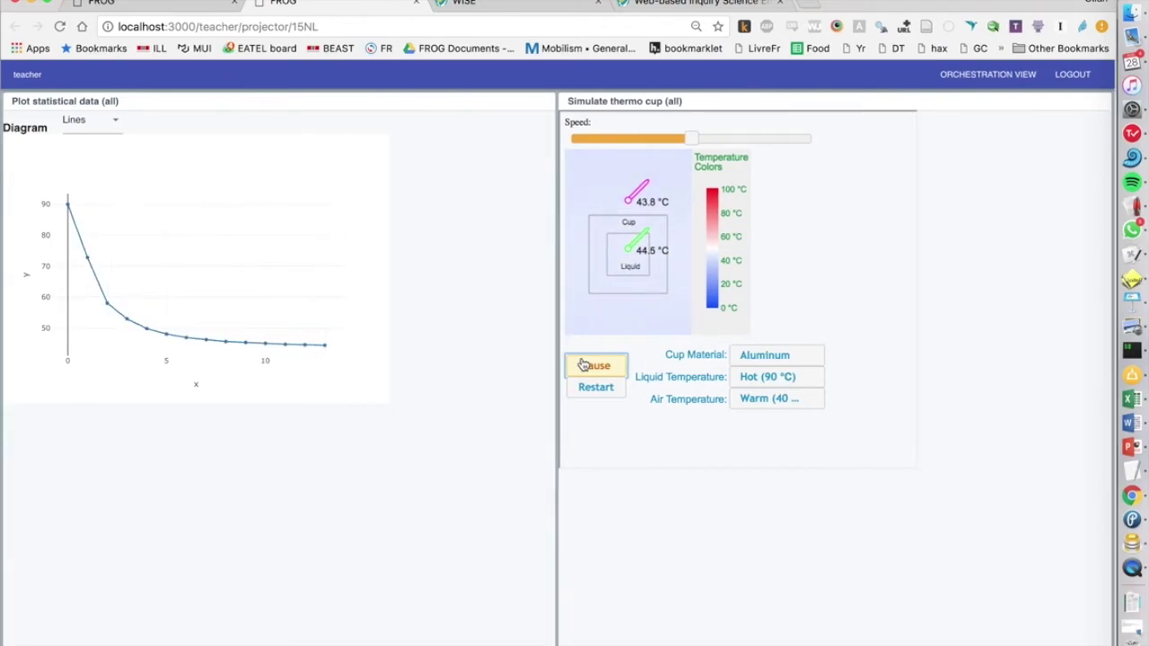
pyautogui.click(598, 364)
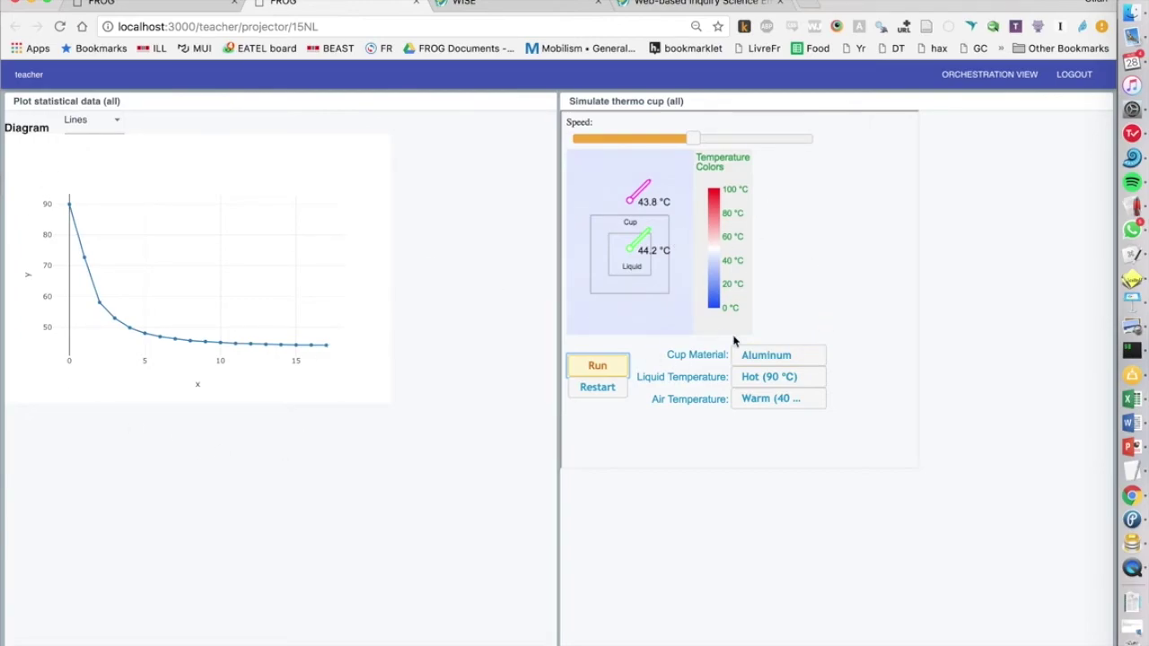
# Change the cup material to Wood and the liquid temperature to Warm (40 °C), run the simulation again and pause it
pyautogui.click(781, 358)
pyautogui.click(788, 405)
pyautogui.click(808, 379)
pyautogui.click(795, 425)
pyautogui.click(609, 372)
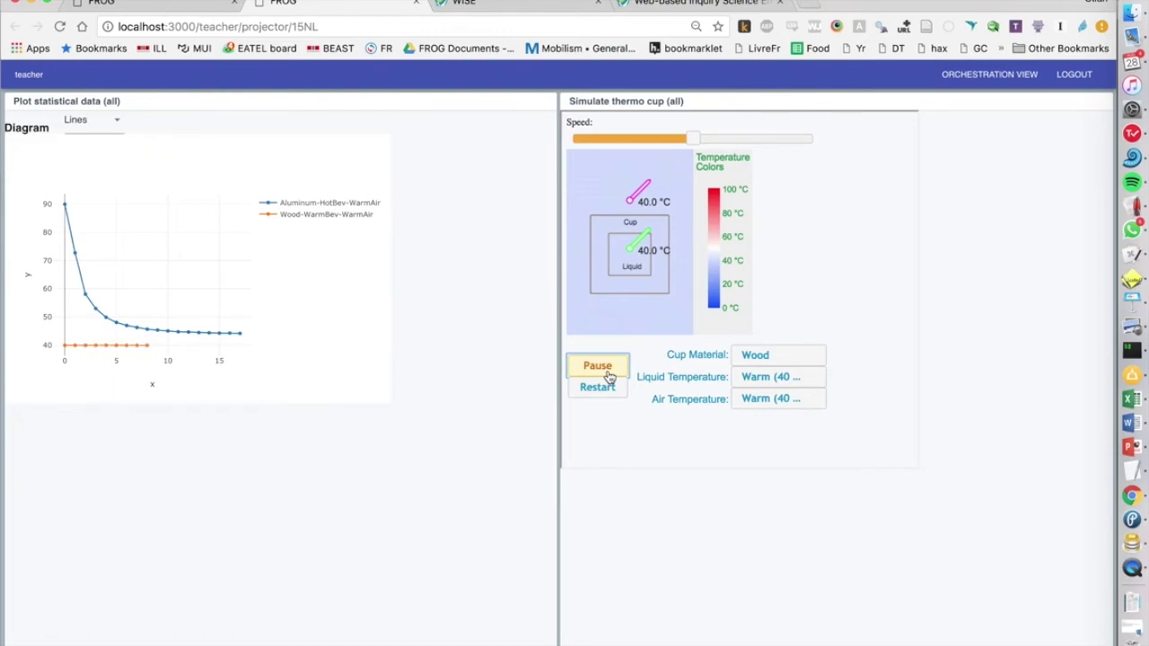
pyautogui.click(609, 375)
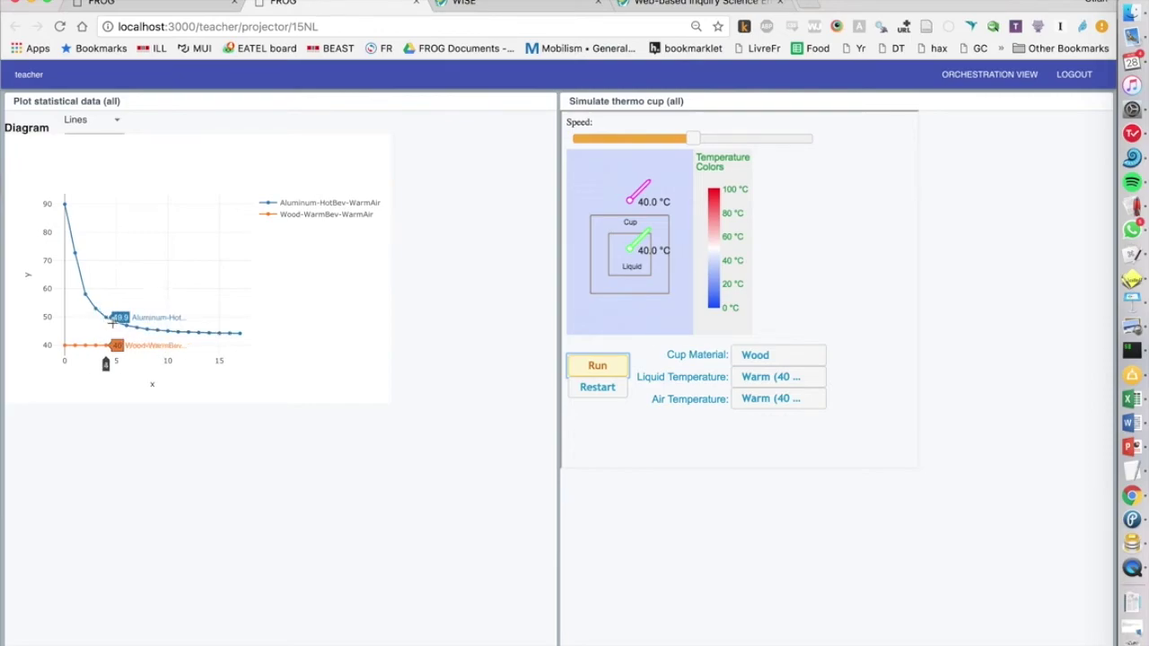
# Display the plotted temperature data as a Box diagram, and switch the diagram type to Dots
pyautogui.click(117, 127)
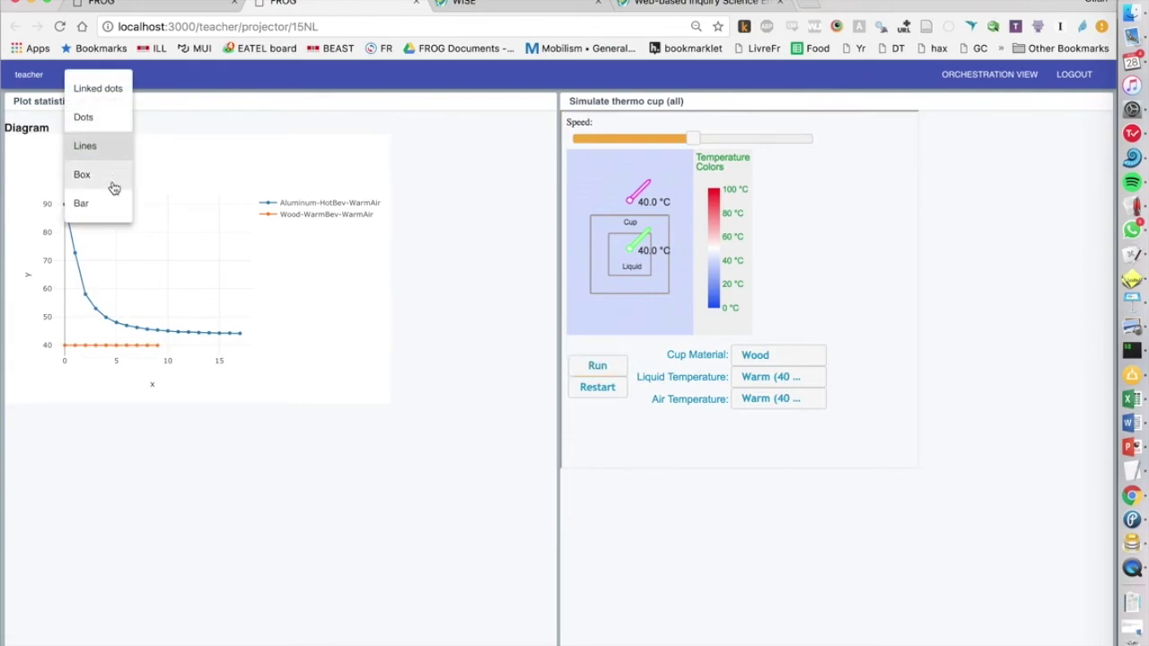
pyautogui.click(114, 179)
pyautogui.click(113, 119)
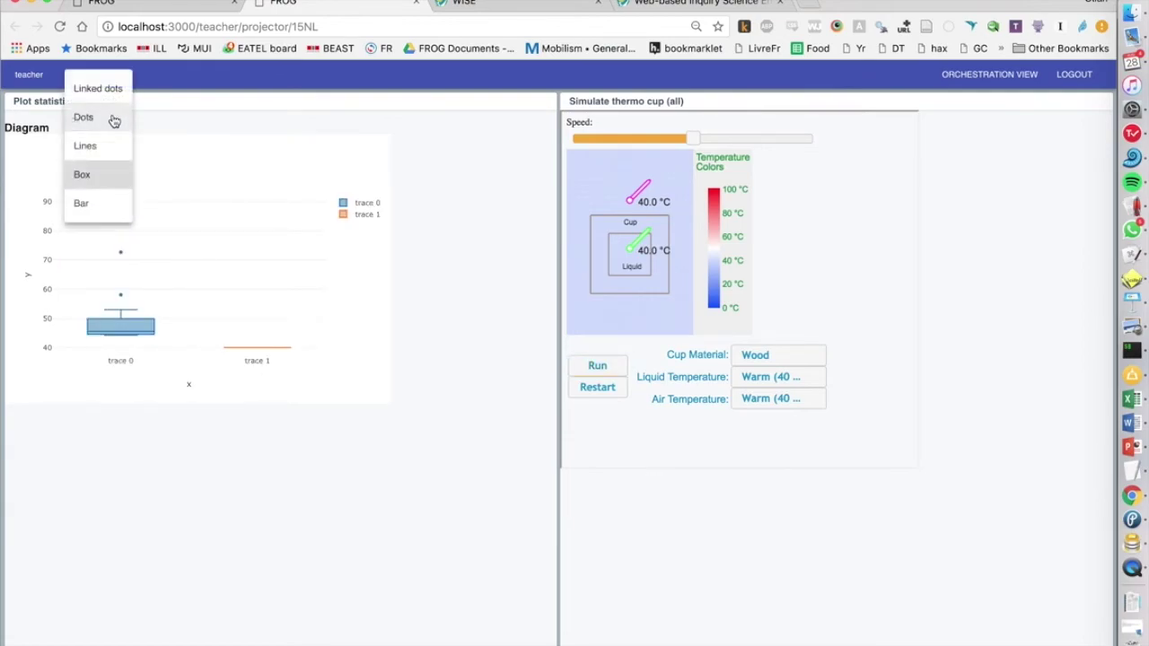
pyautogui.click(114, 118)
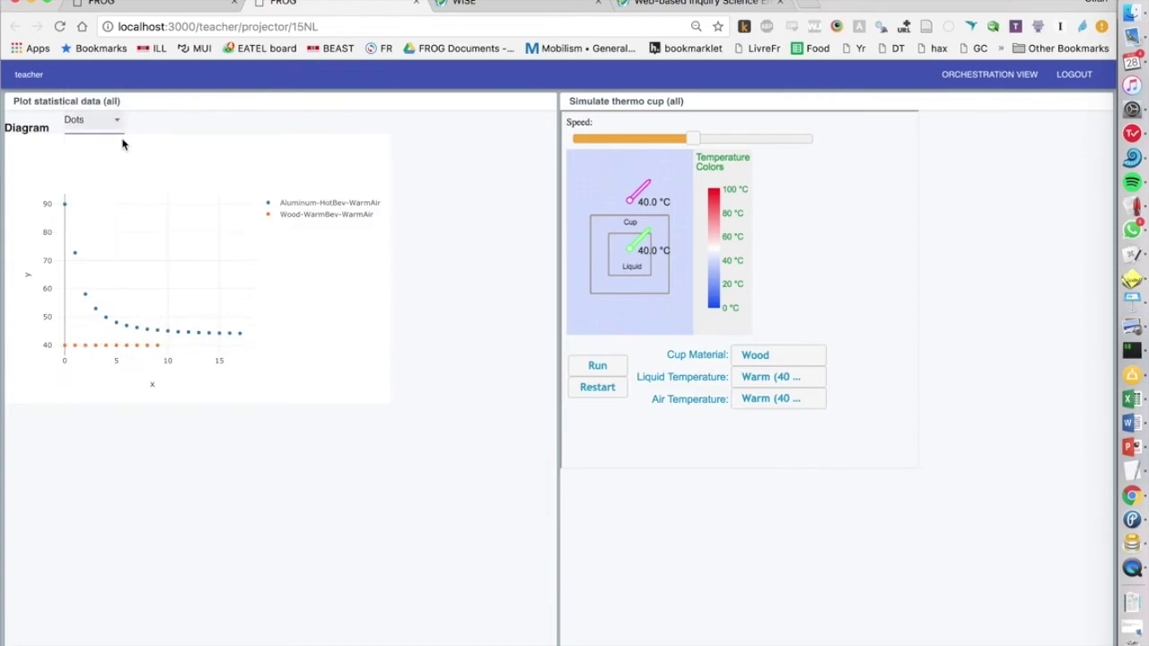
# Advance the session to the Spreadsheet activity and the third Simulate thermo cup, and return to the projector view
pyautogui.click(149, 4)
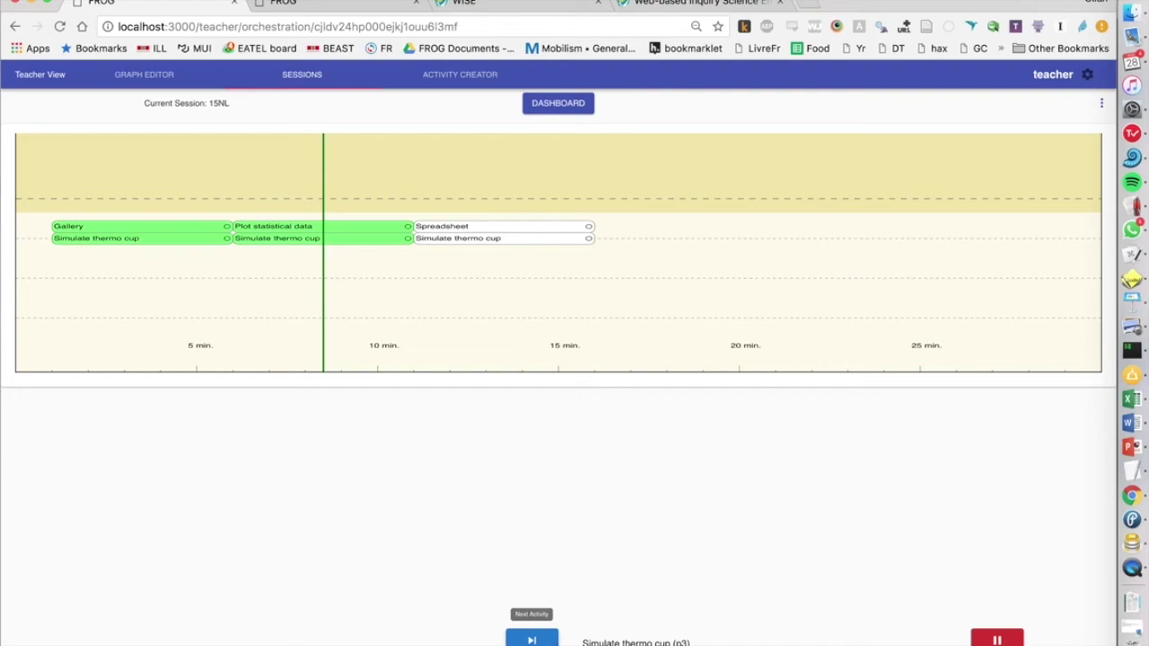
pyautogui.click(531, 639)
pyautogui.click(300, 6)
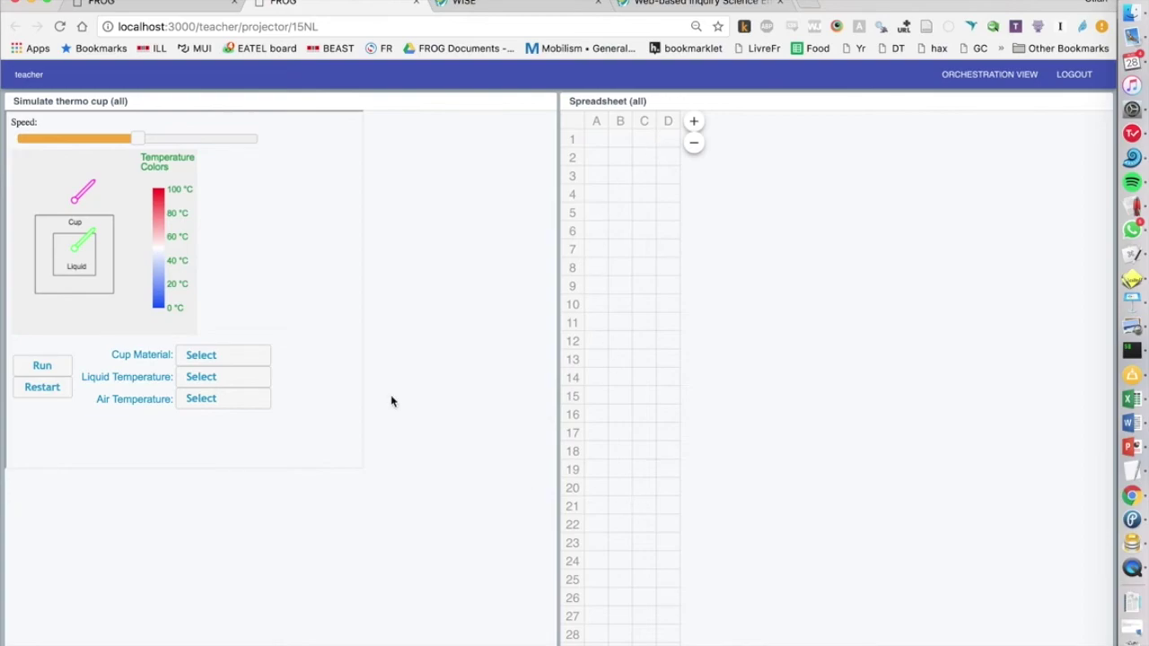
# Run the thermo cup simulation with a Styrofoam cup, Hot (90 °C) liquid and Cold (5 °C) air, and pause it
pyautogui.click(190, 358)
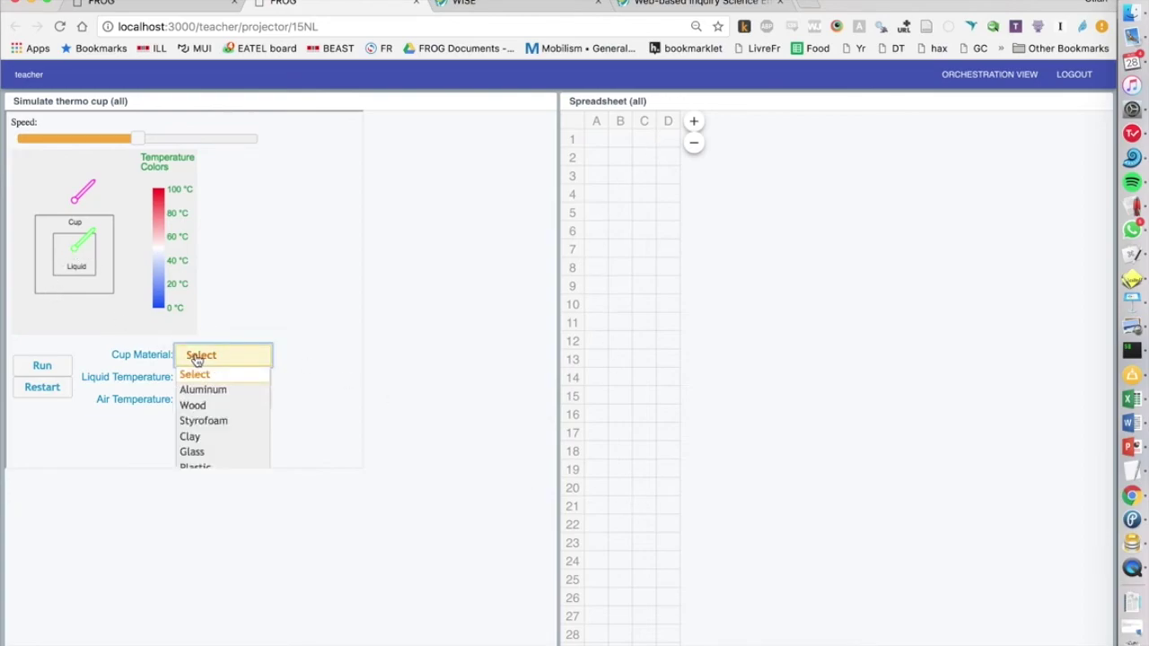
pyautogui.click(237, 422)
pyautogui.click(244, 377)
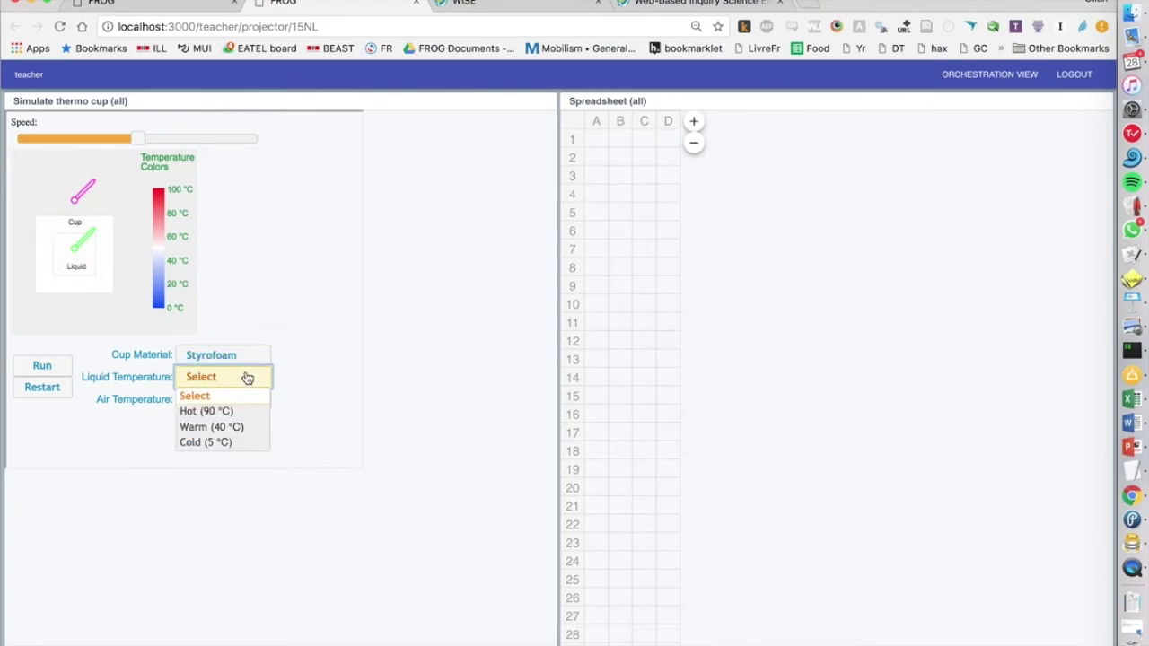
pyautogui.click(243, 417)
pyautogui.click(248, 403)
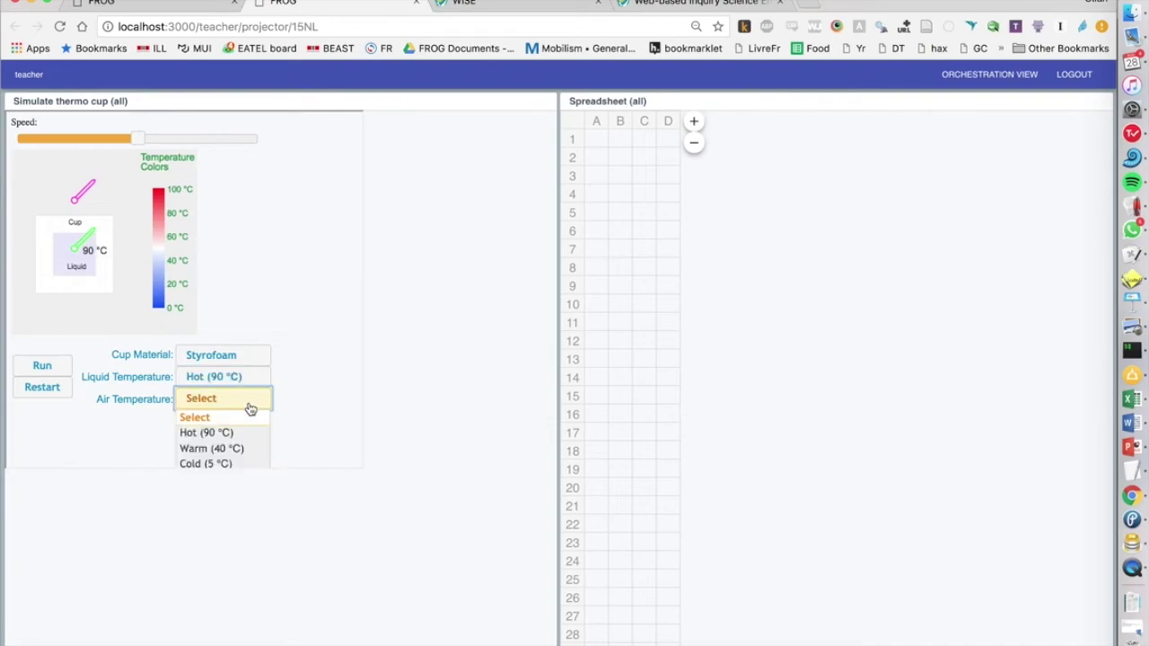
pyautogui.click(231, 474)
pyautogui.click(251, 406)
pyautogui.click(231, 466)
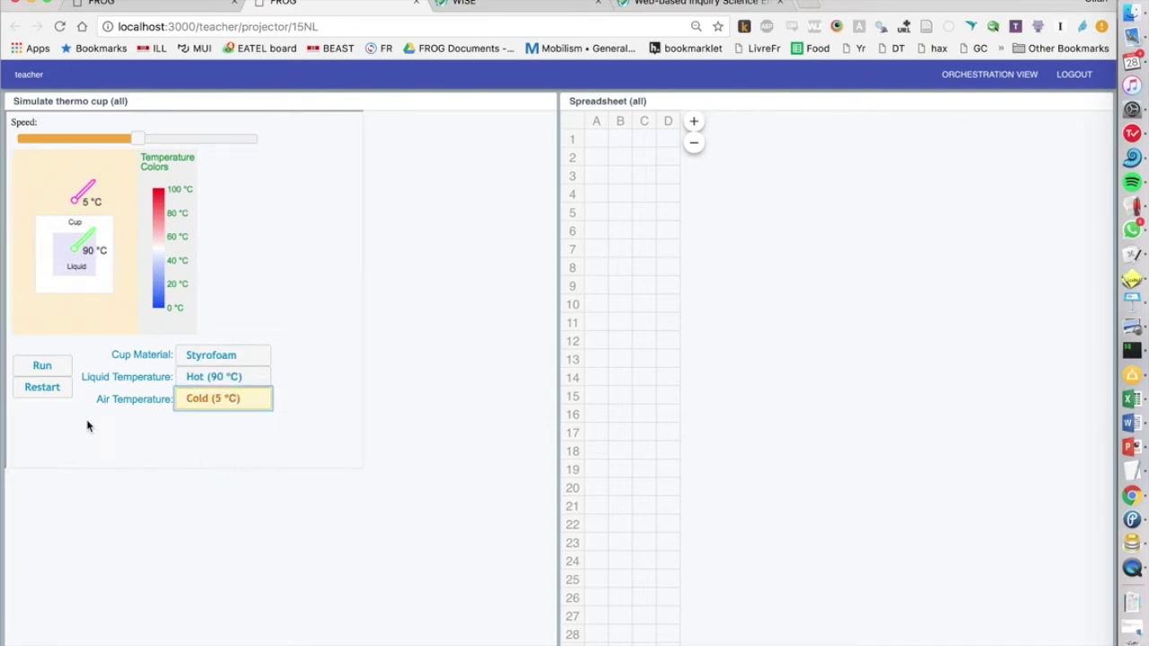
pyautogui.click(48, 372)
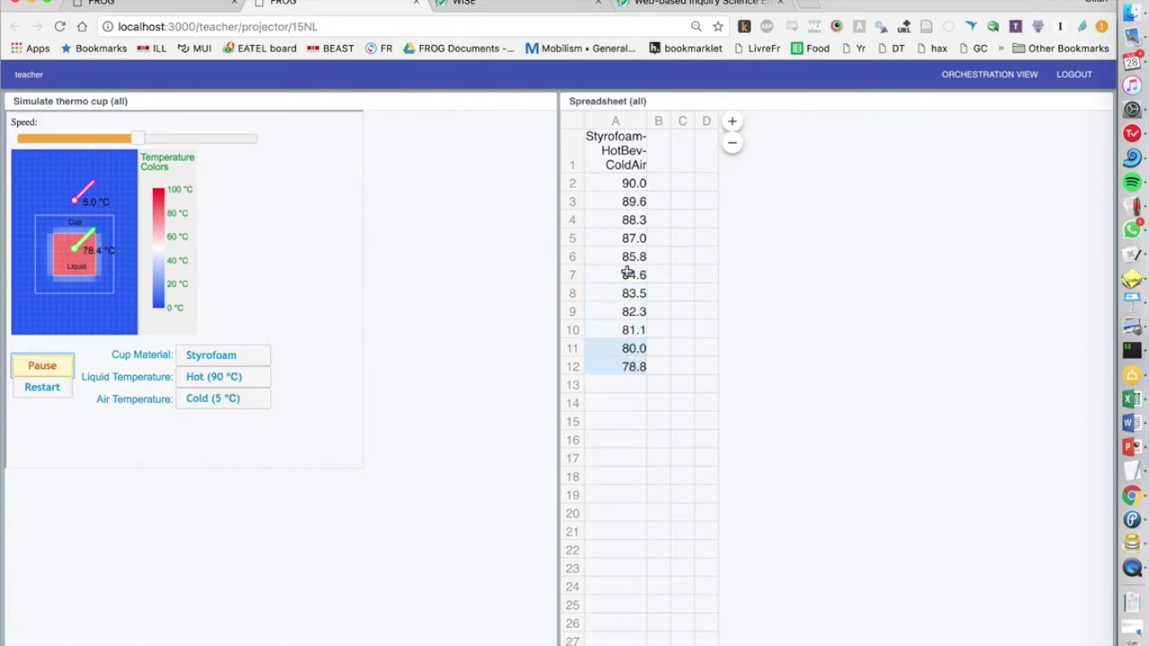
pyautogui.click(42, 365)
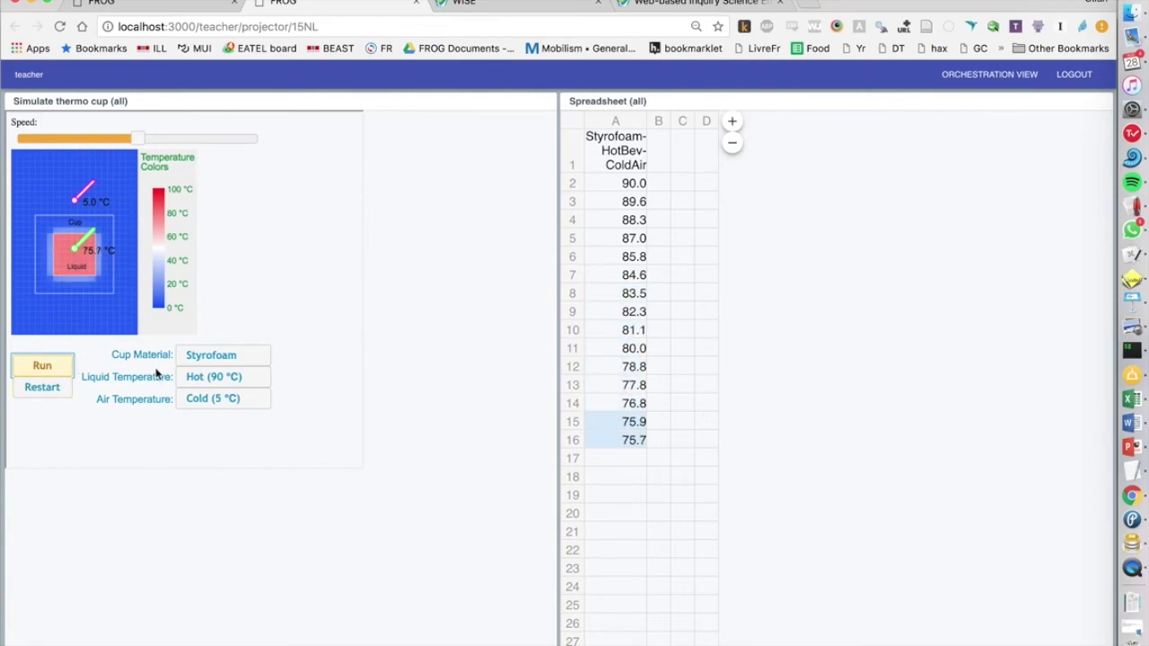
# Change the cup material to Aluminum, run the simulation again and pause it
pyautogui.click(250, 359)
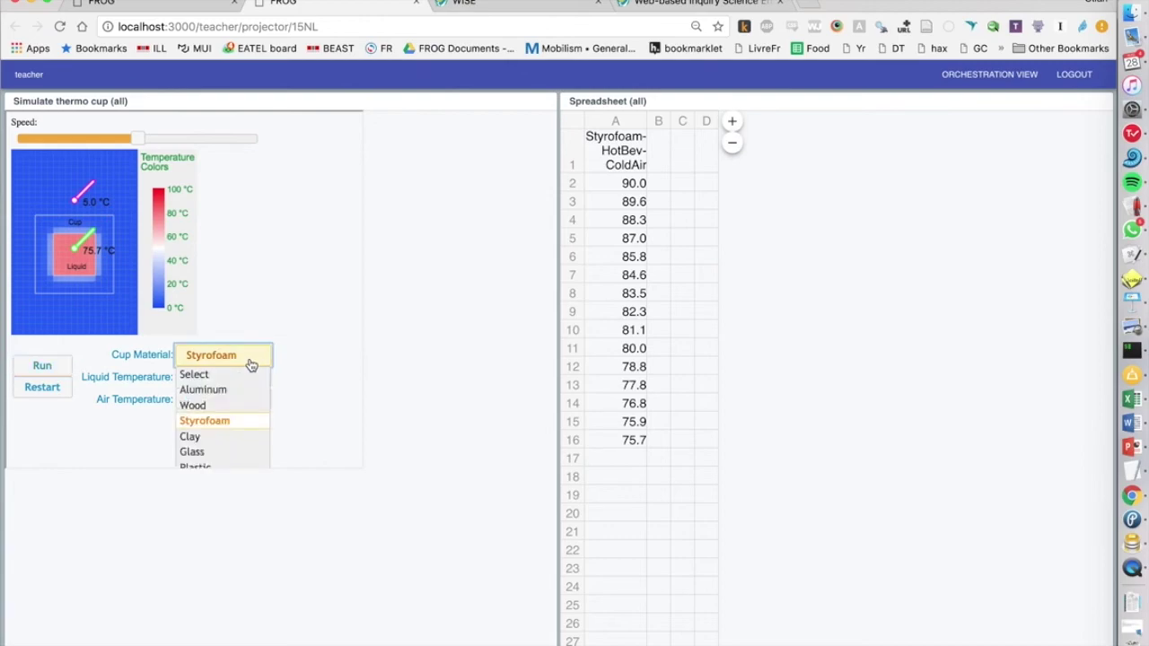
pyautogui.click(248, 393)
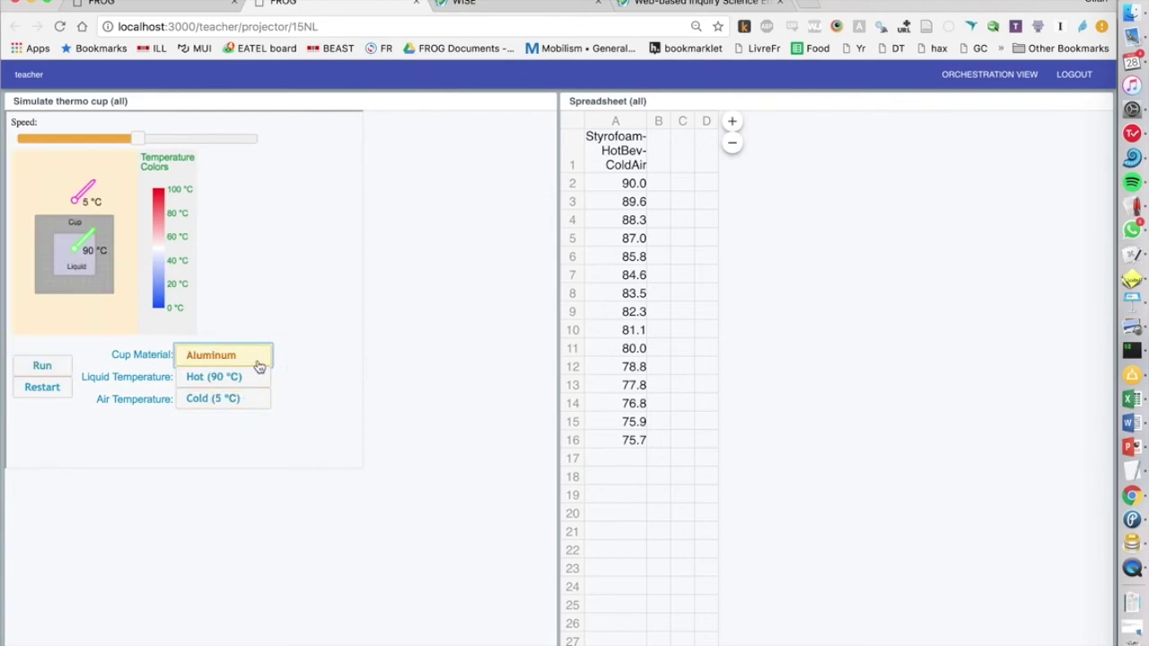
pyautogui.click(63, 368)
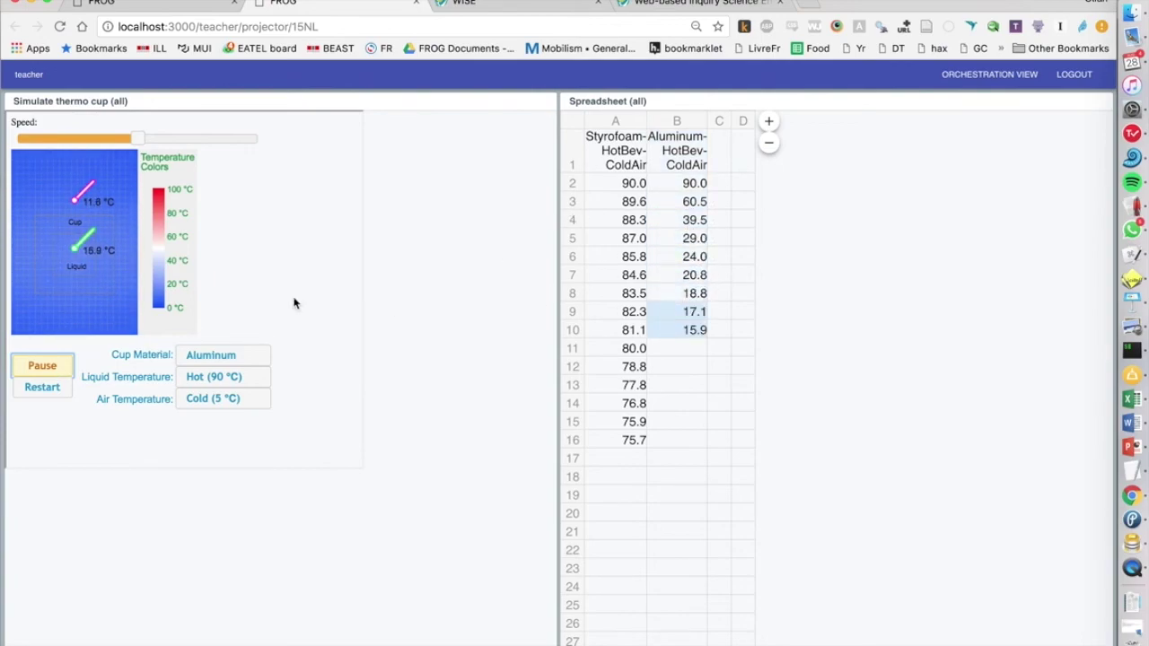
pyautogui.click(42, 366)
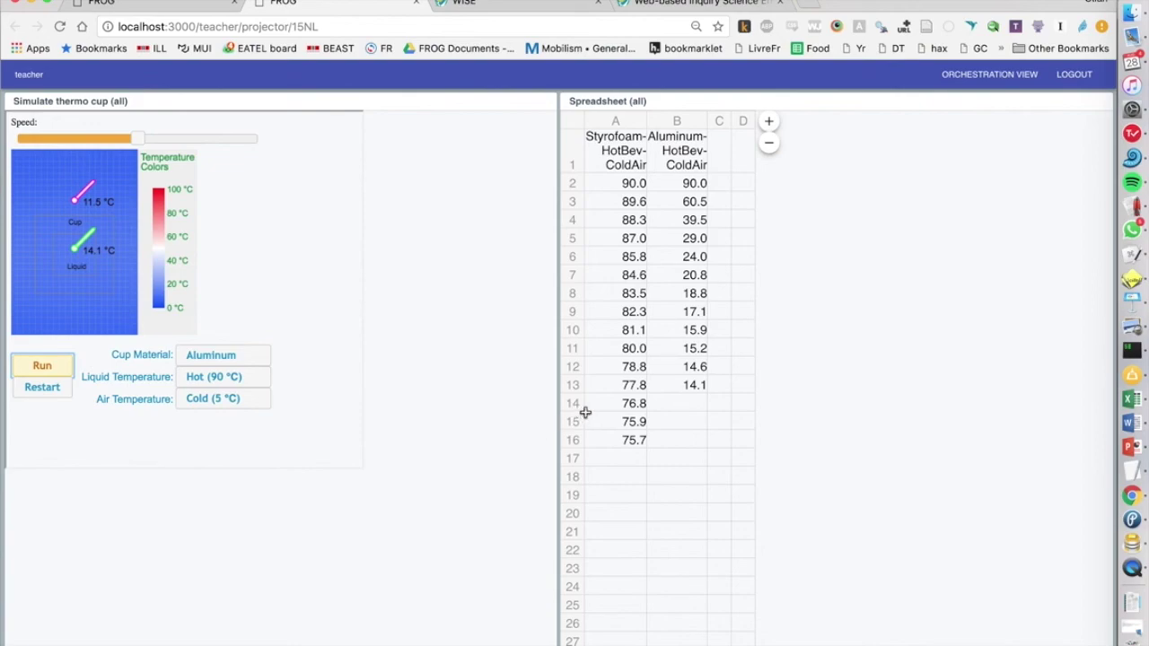
# Enter the formula =sin(B13) in spreadsheet cell B14, below the Aluminum temperature values
pyautogui.click(678, 408)
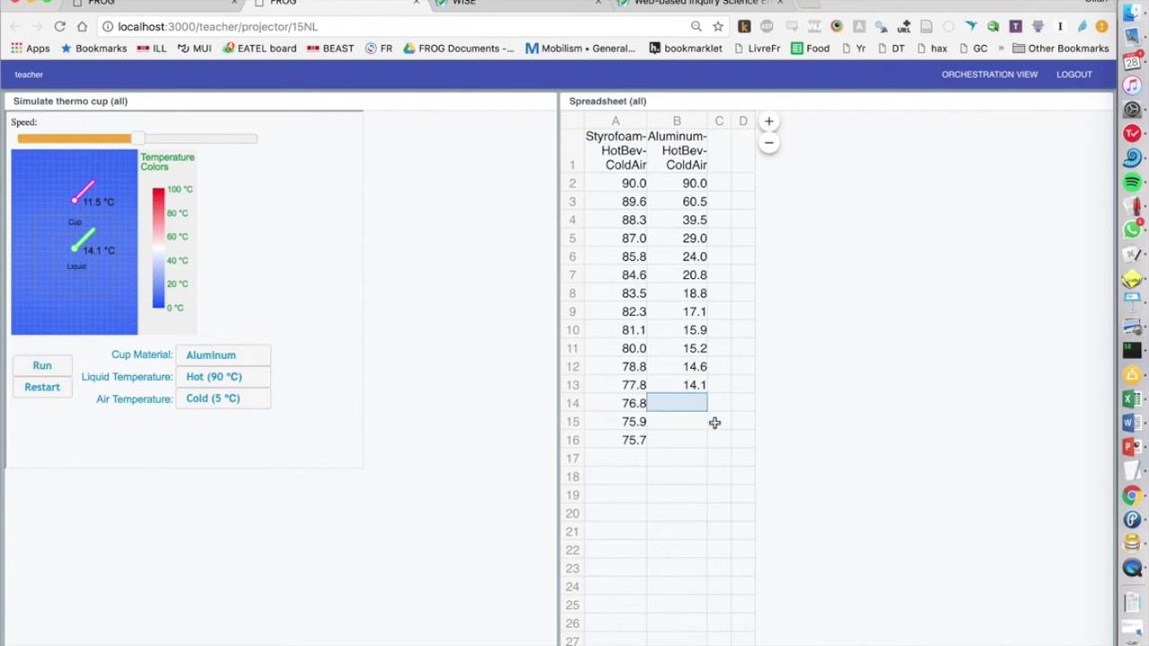
pyautogui.write('=sin(')
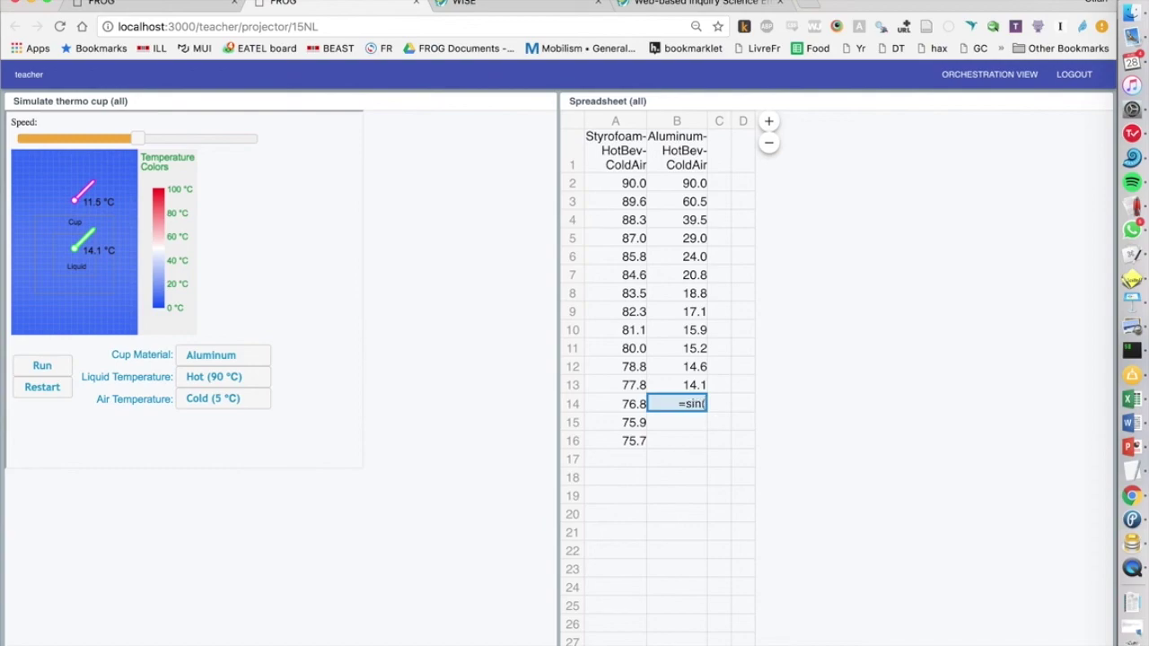
pyautogui.write('B13)')
pyautogui.press('Return')
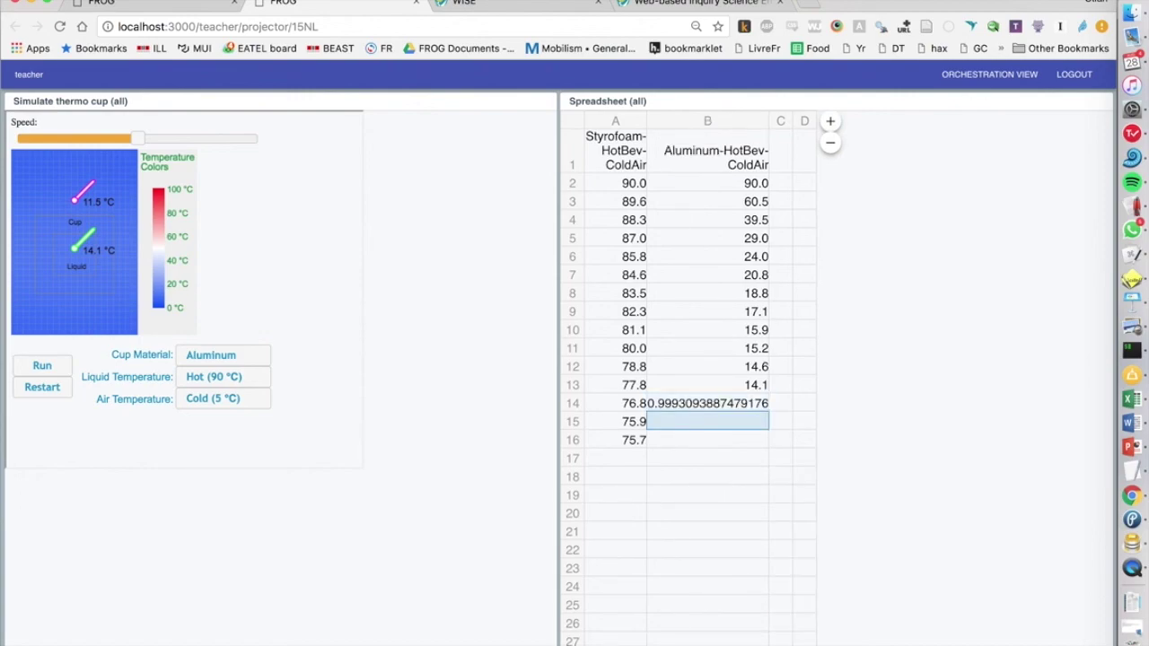